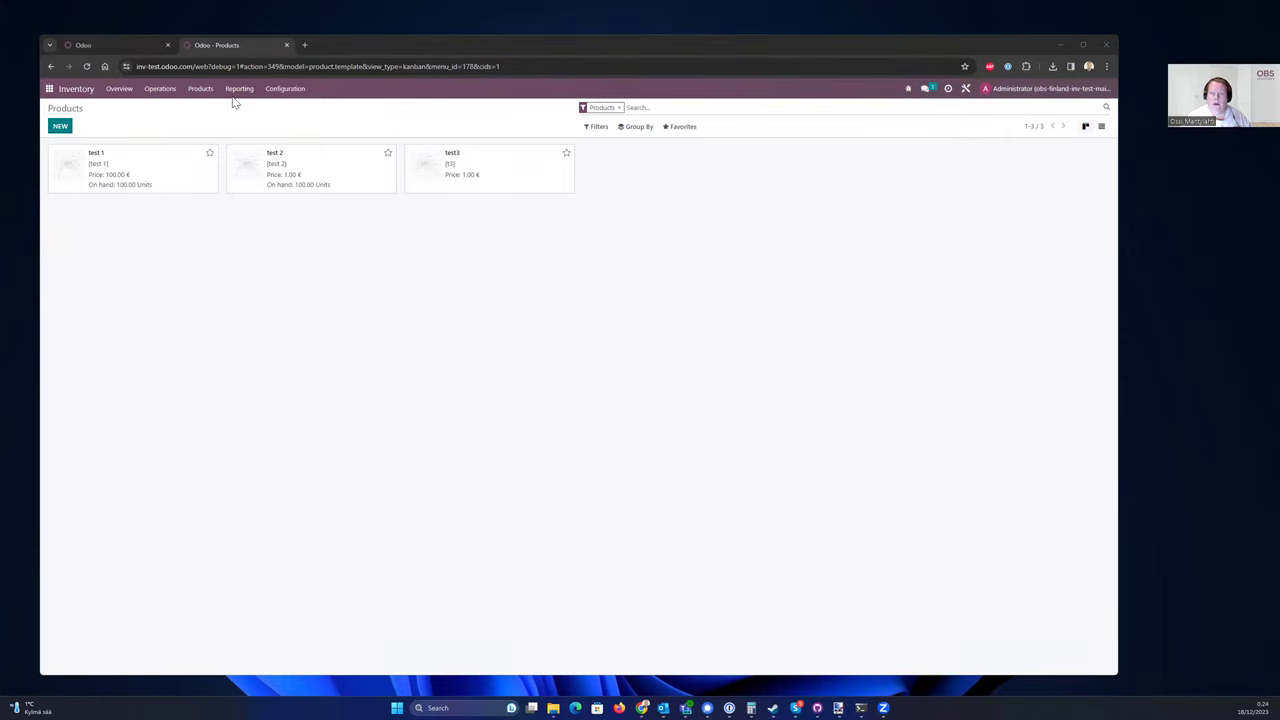
Open the Operations menu from the Inventory Products overview.
click(160, 89)
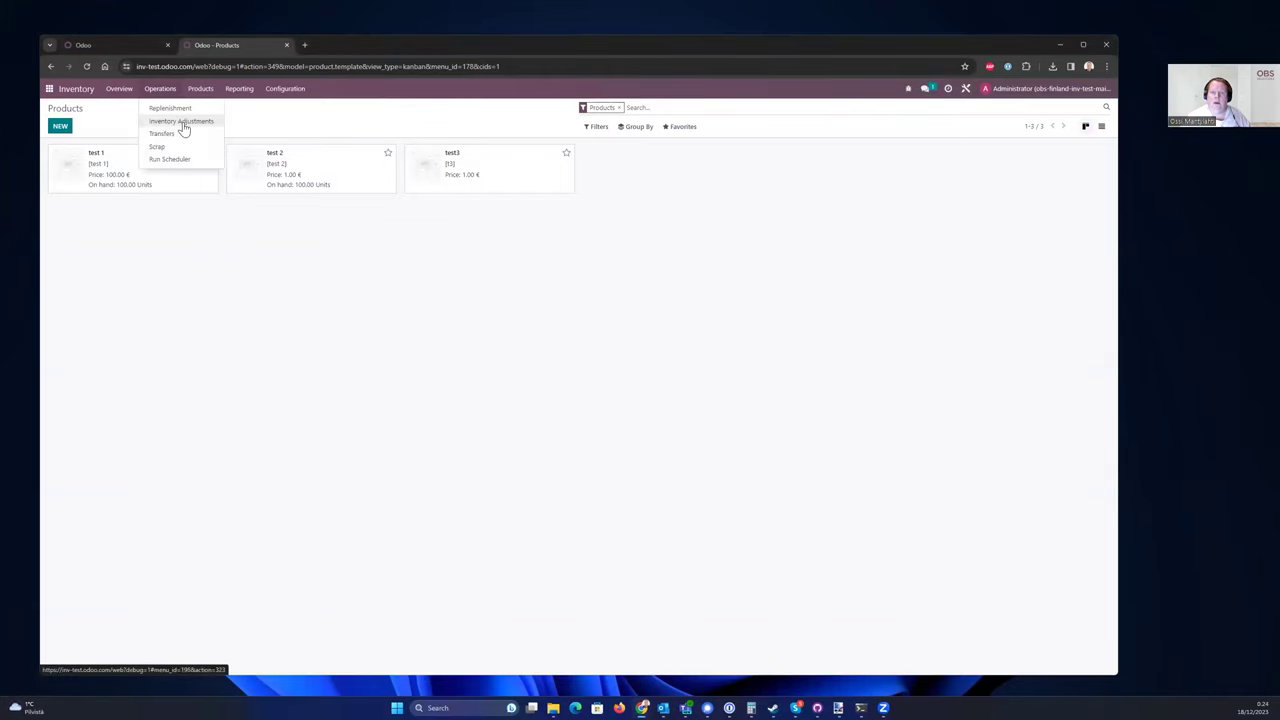
Export the test 1 and test 2 inventory adjustment lines to an XLSX file in Downloads.
click(181, 122)
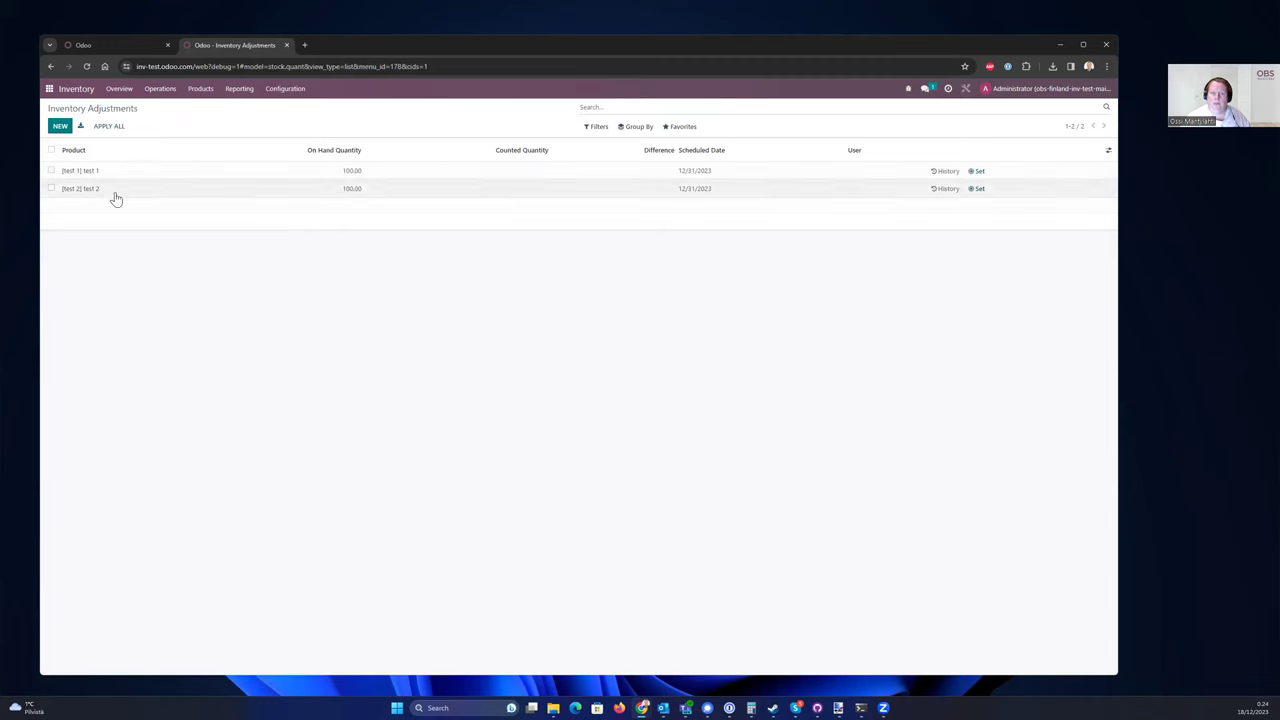
click(51, 150)
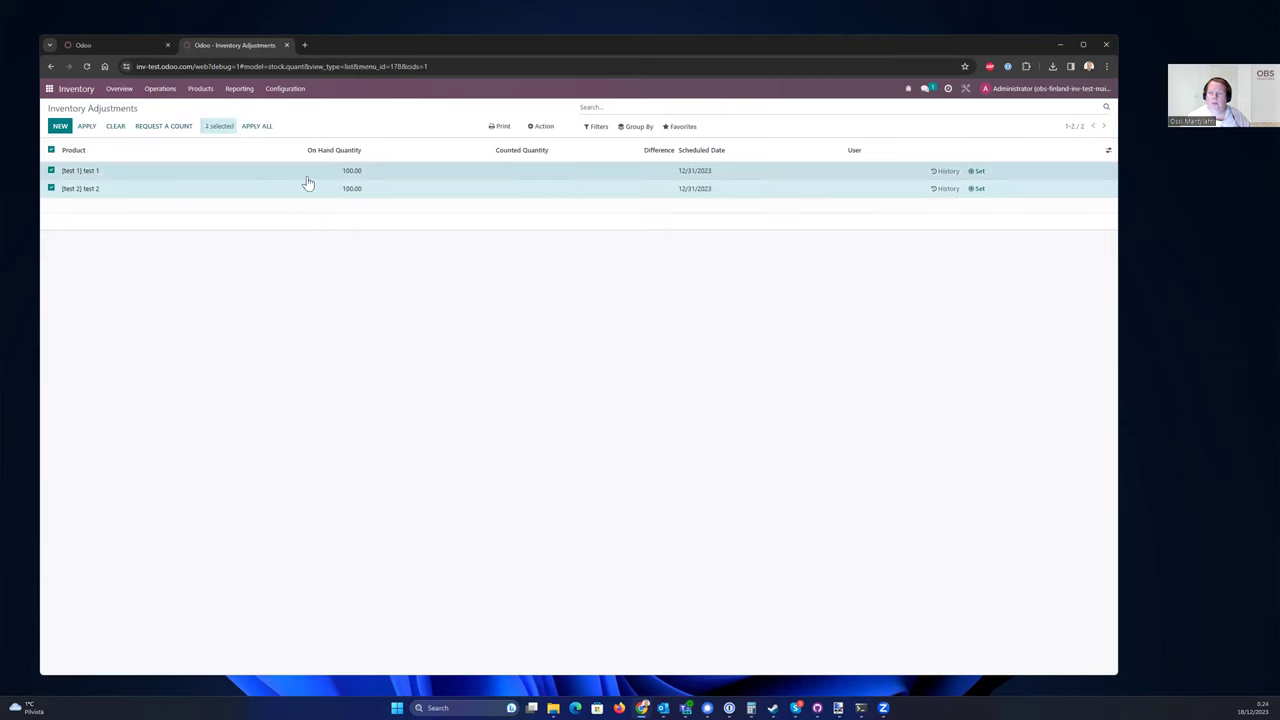
click(545, 131)
click(545, 150)
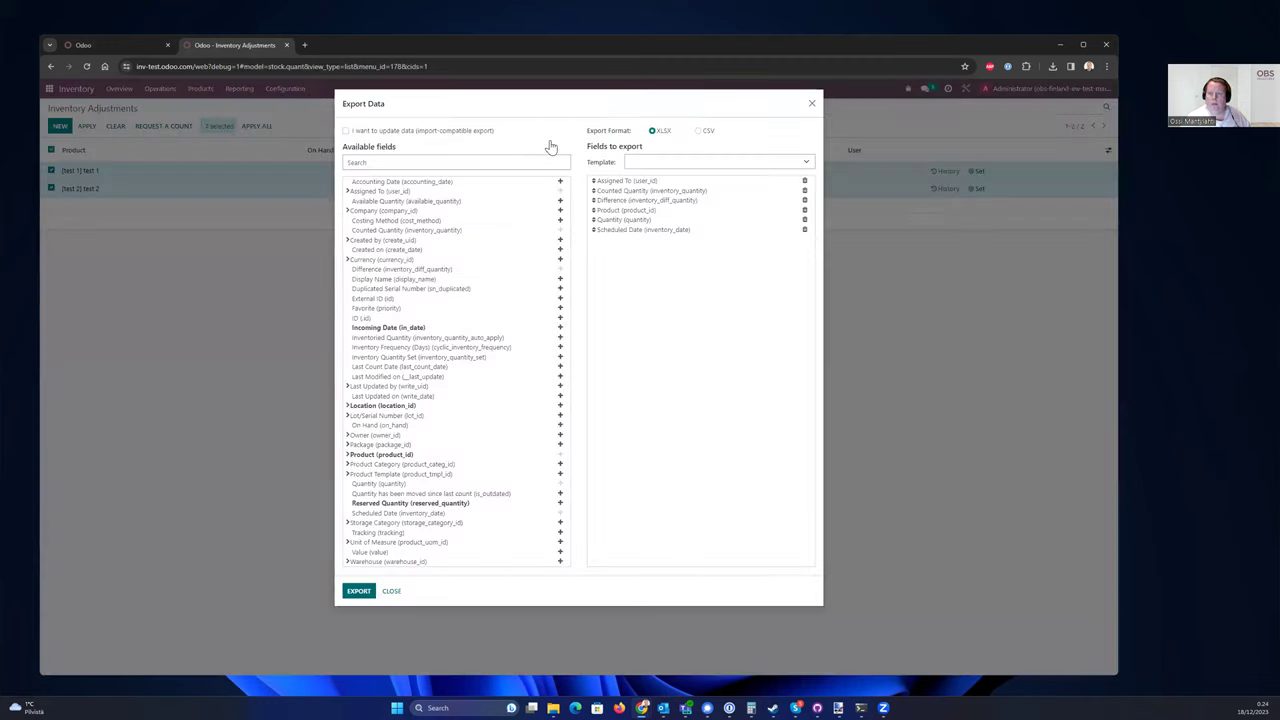
click(358, 591)
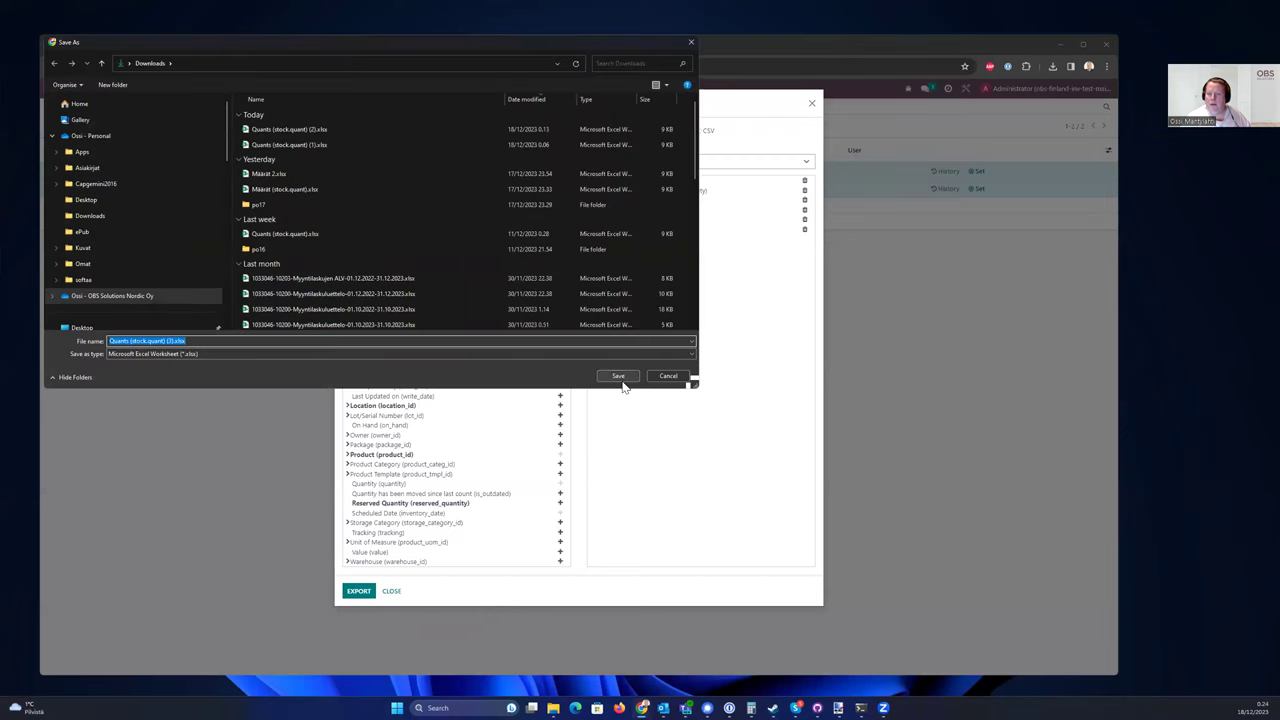
click(618, 376)
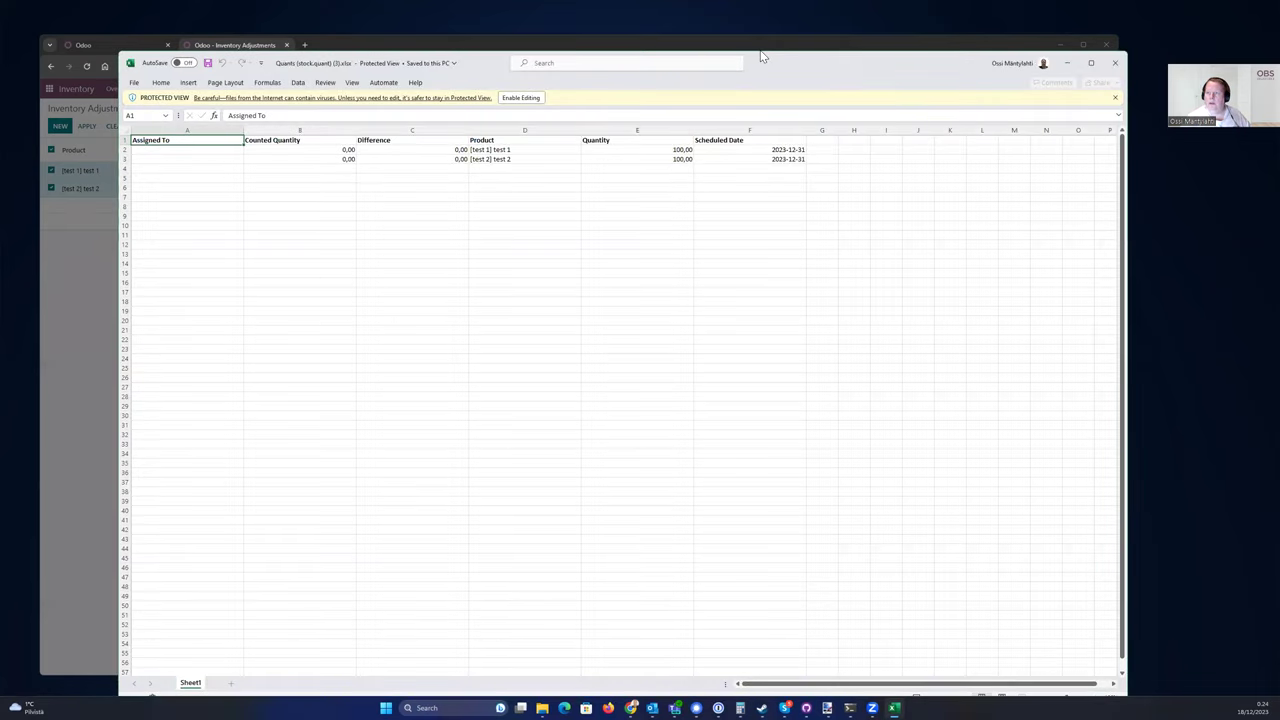
Enable editing in Excel and delete the Assigned To and Difference columns.
mouse_move(763, 56)
mouse_down()
mouse_move(778, 178)
mouse_move(781, 84)
mouse_up()
click(514, 109)
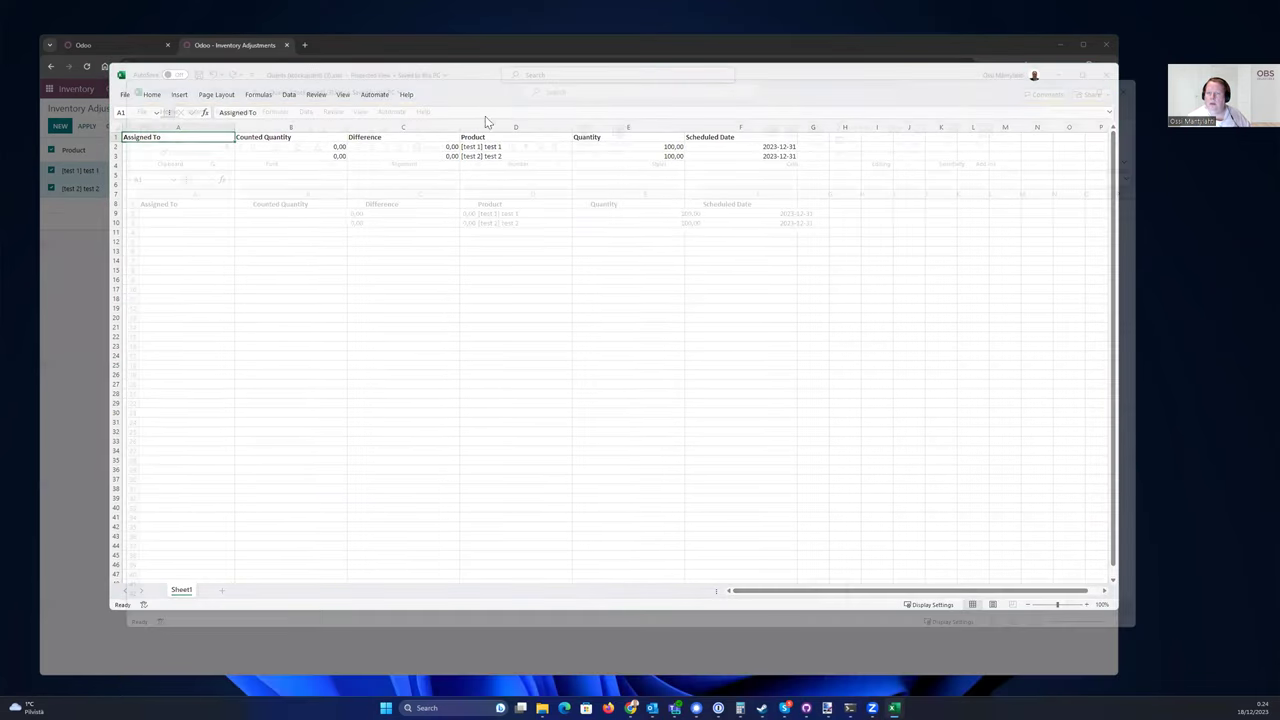
click(277, 307)
click(160, 193)
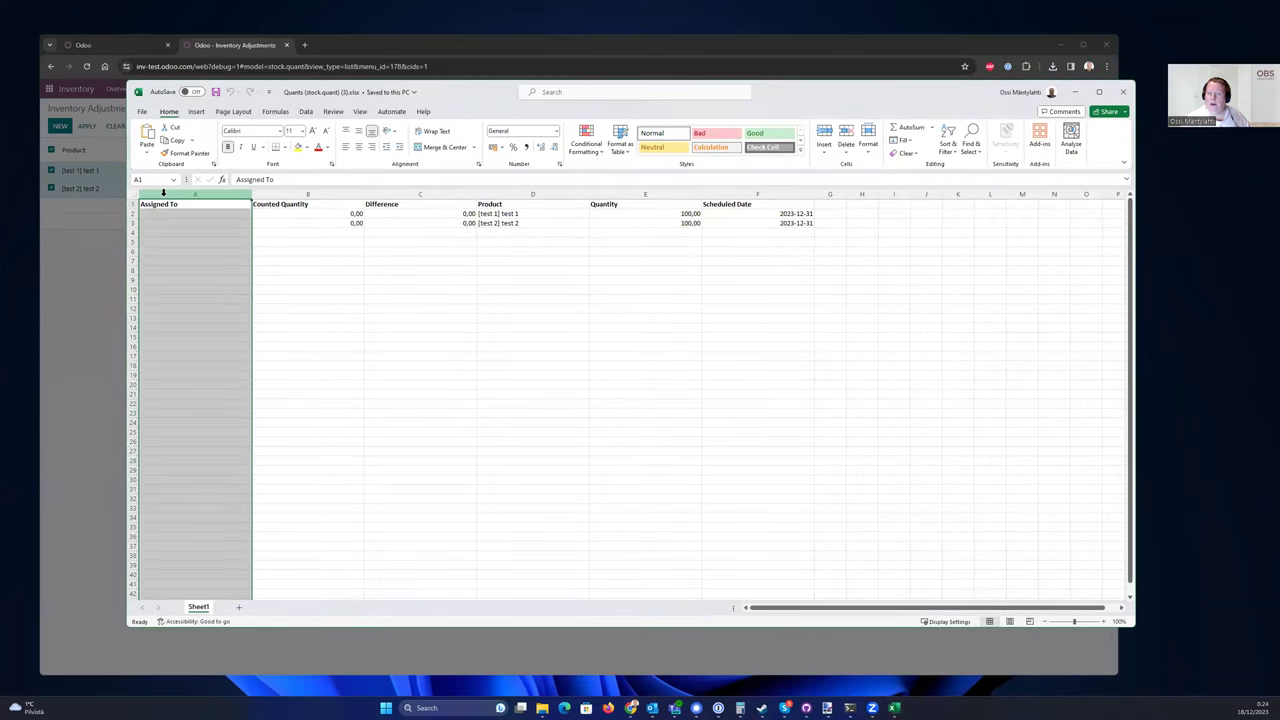
right_click(155, 194)
click(192, 308)
click(335, 318)
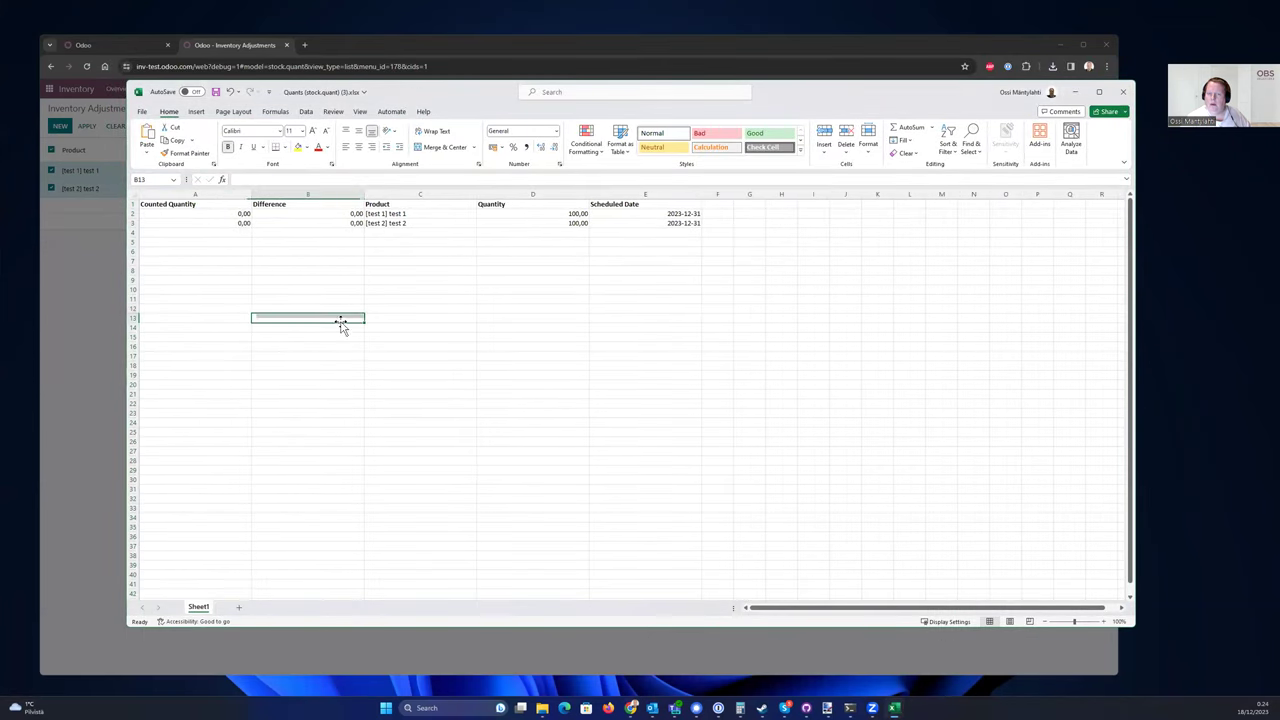
click(313, 192)
right_click(312, 193)
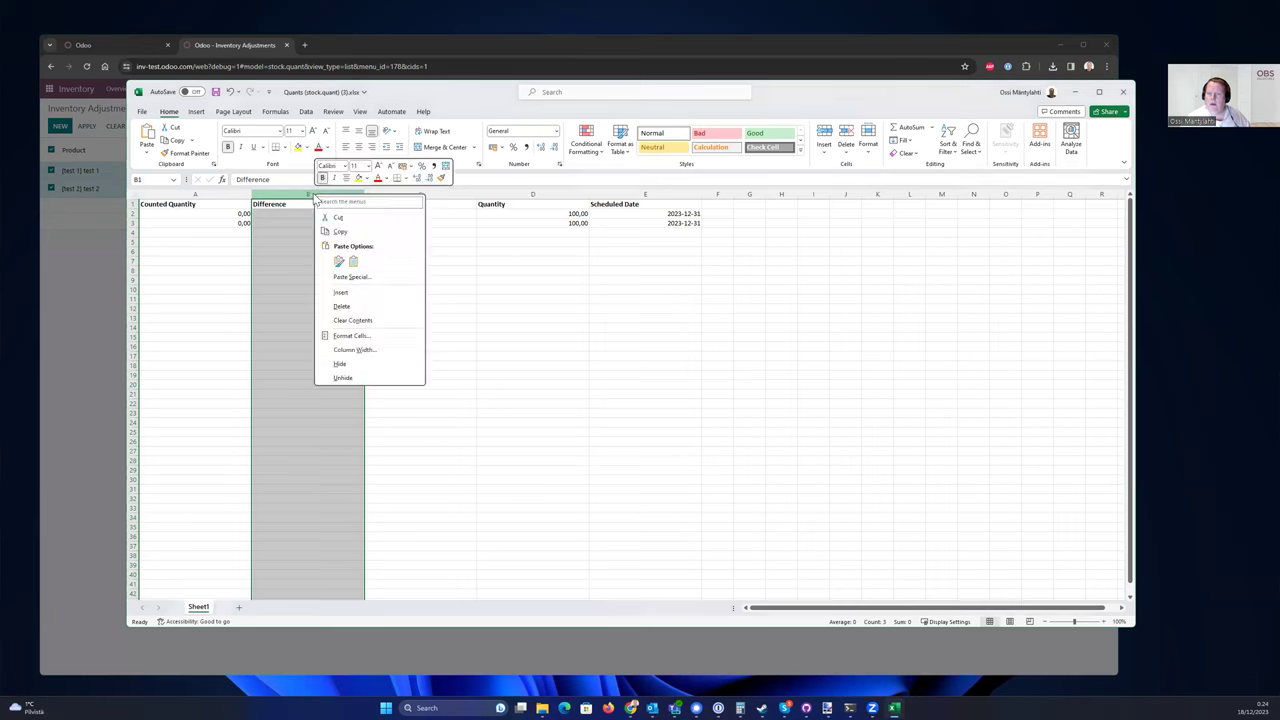
click(341, 306)
Delete the Quantity and Scheduled Date columns, leaving Counted Quantity and Product.
click(420, 193)
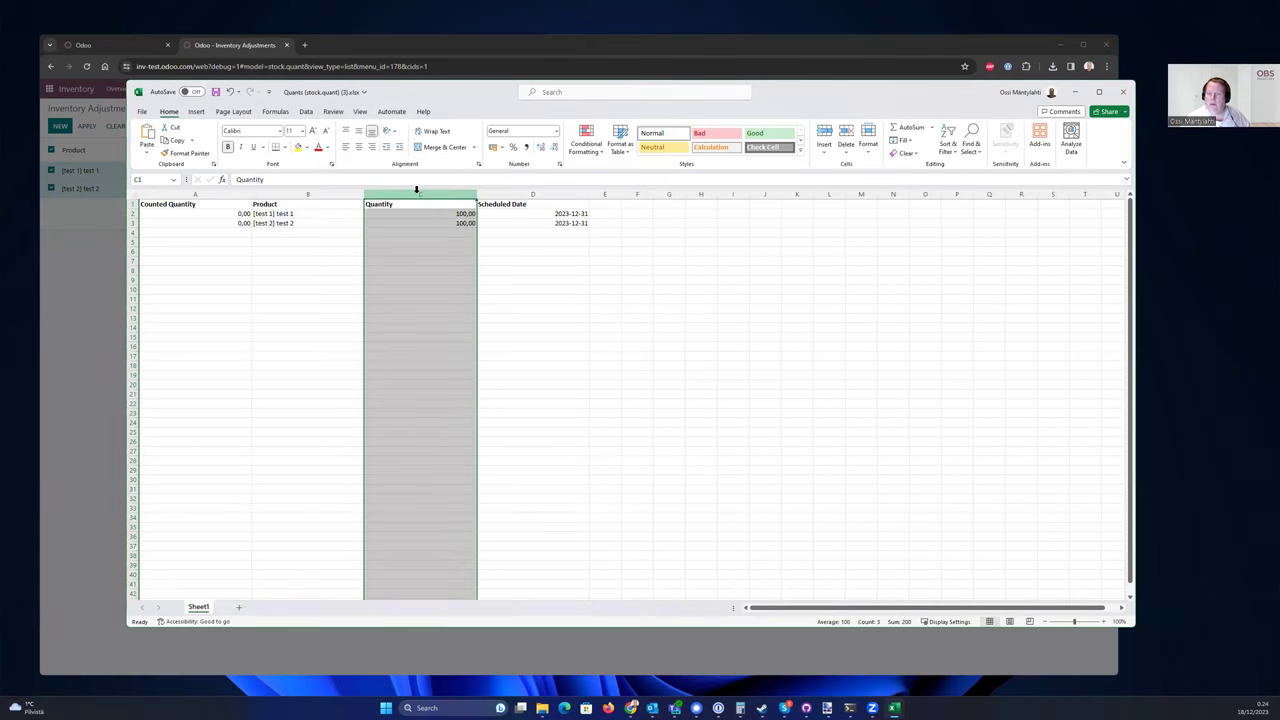
right_click(418, 194)
click(443, 306)
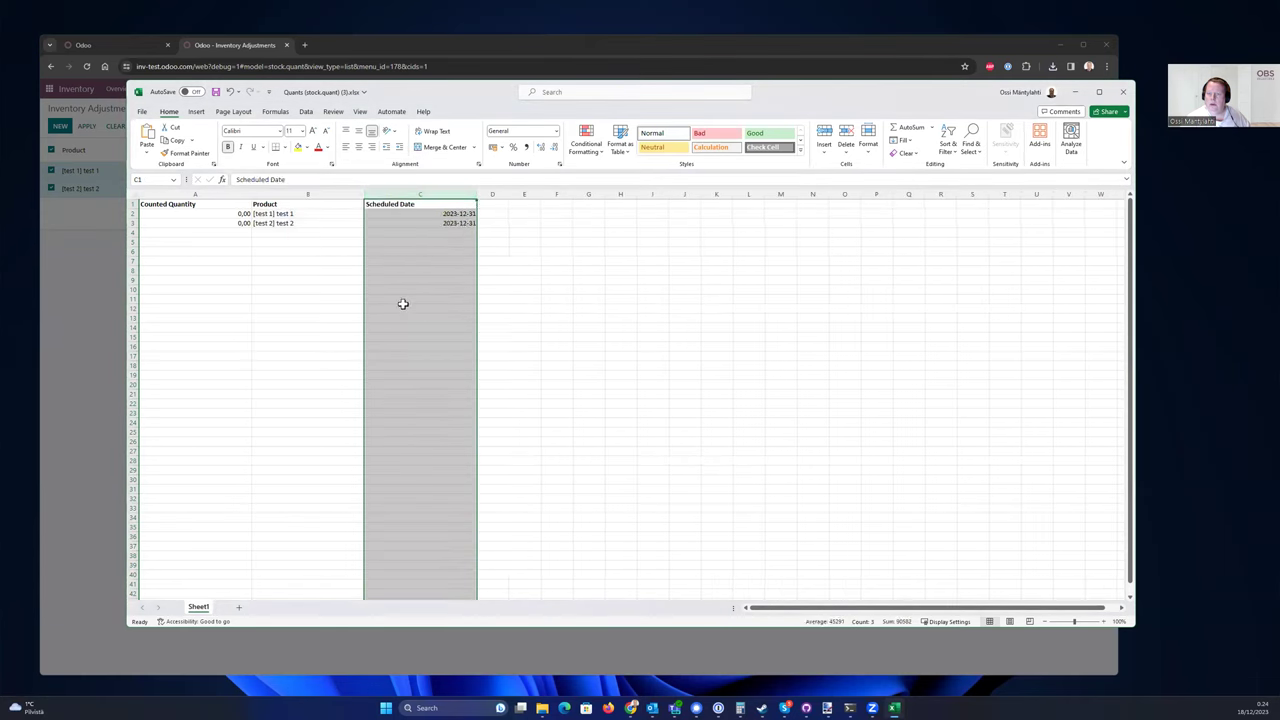
click(419, 190)
right_click(419, 190)
click(447, 308)
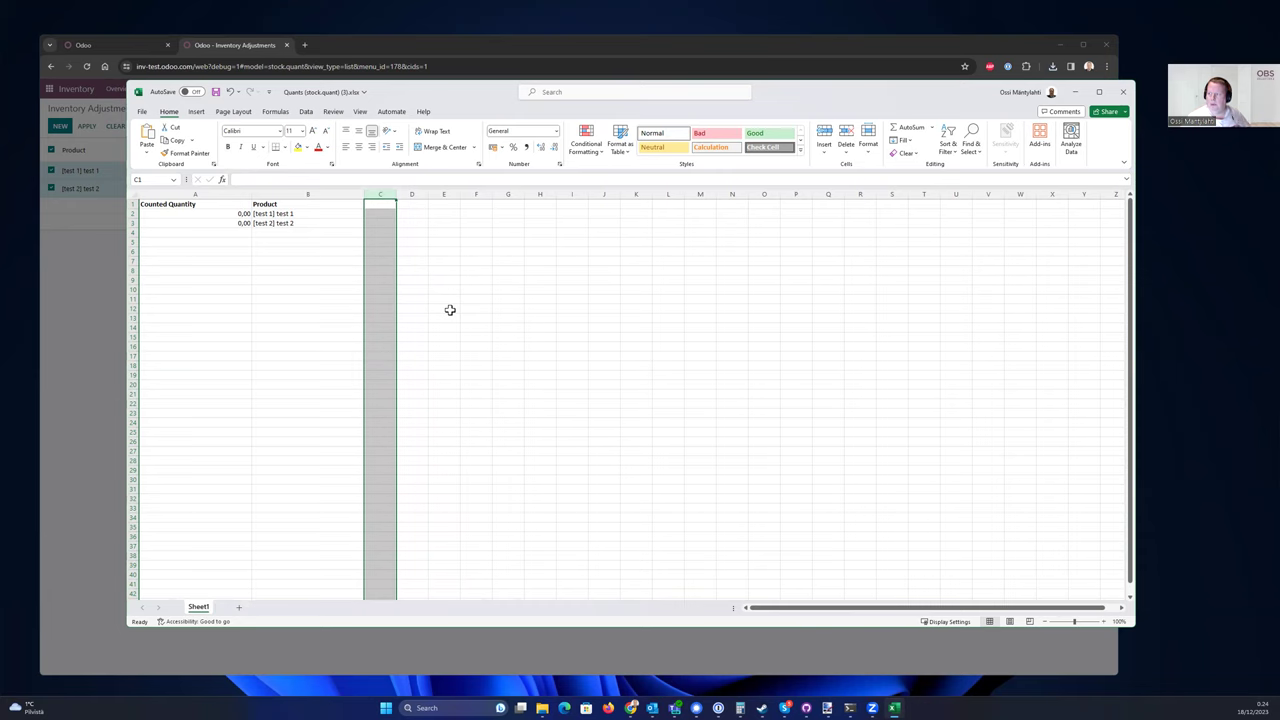
click(291, 317)
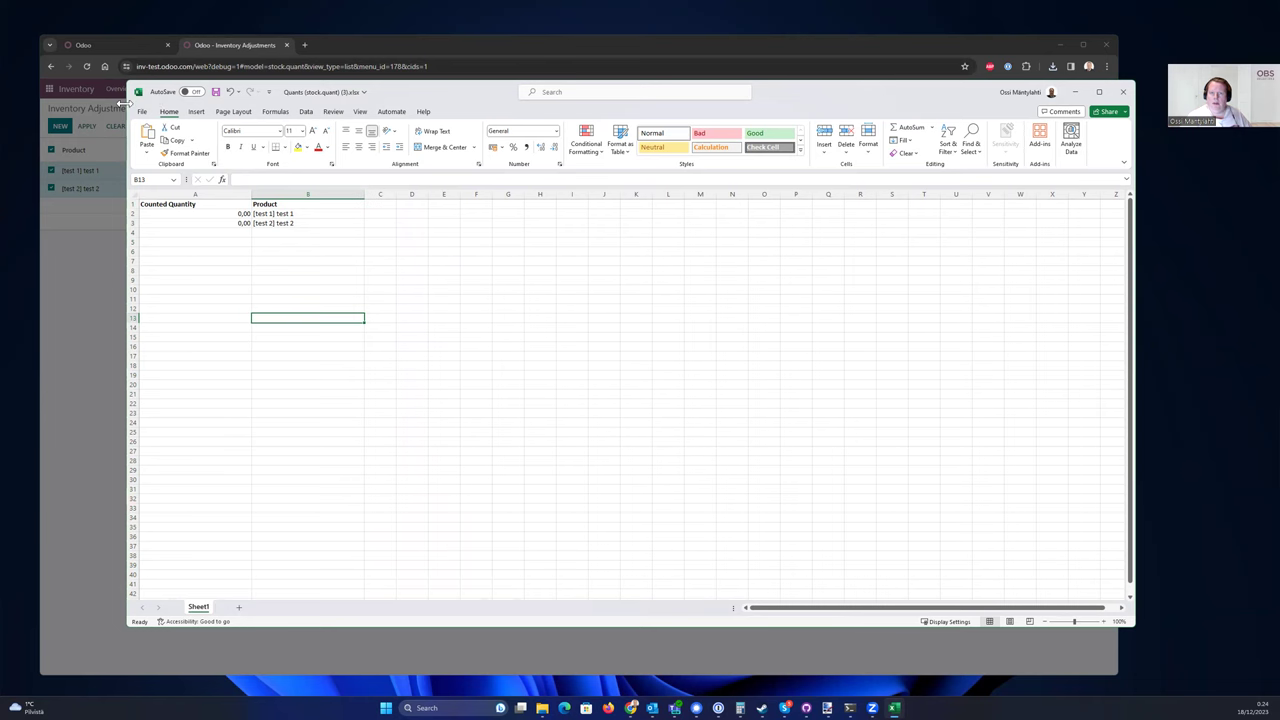
Close Odoo's Export Data dialog and reload the Inventory Adjustments list.
drag(125, 101, 286, 101)
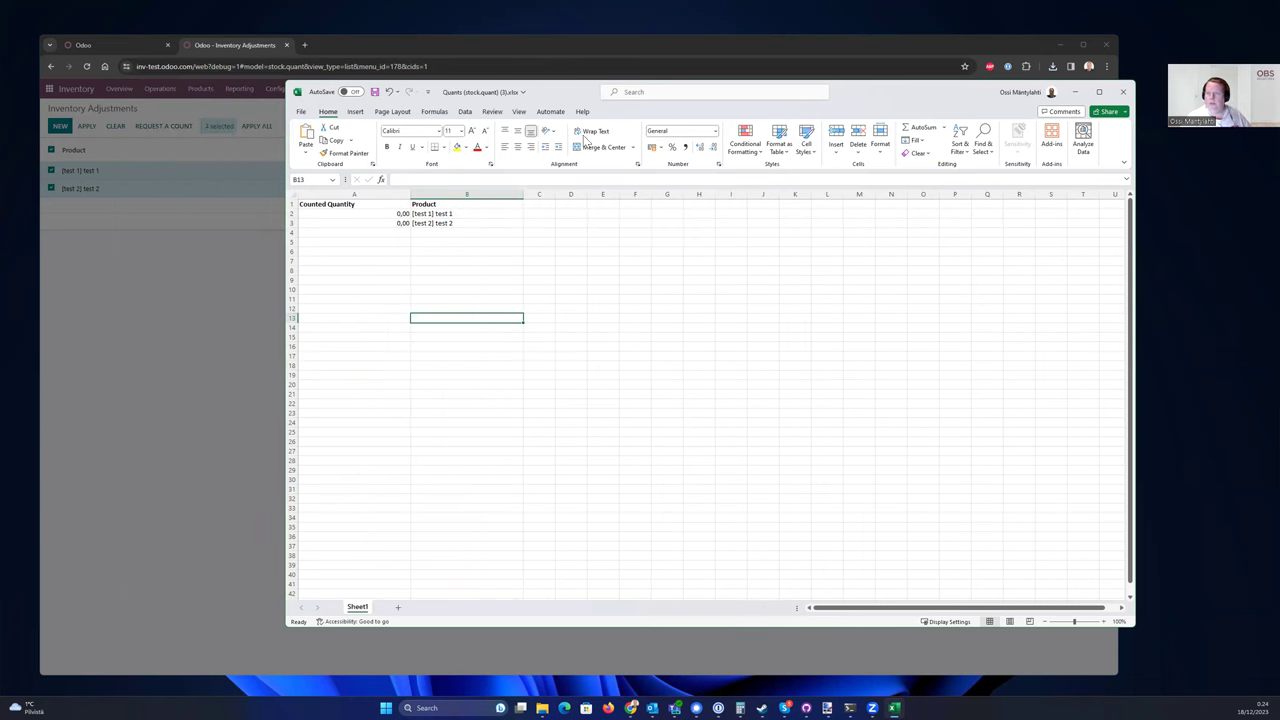
click(186, 349)
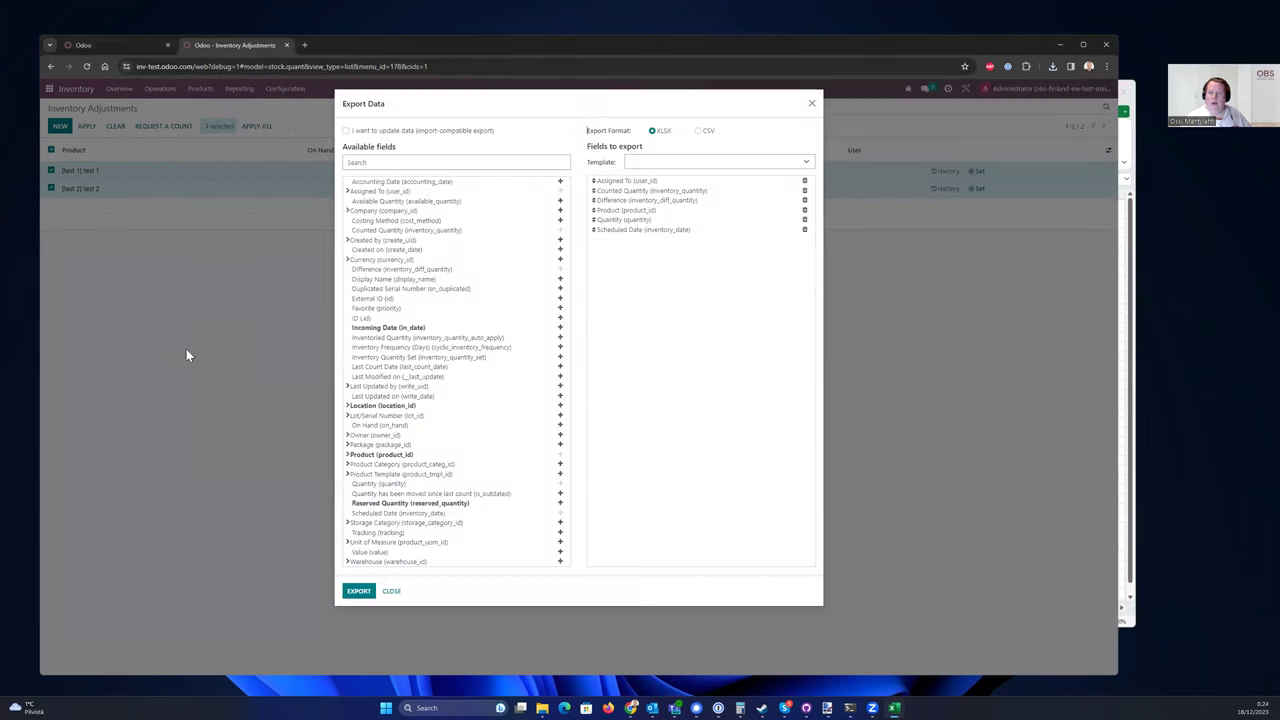
click(391, 591)
click(161, 90)
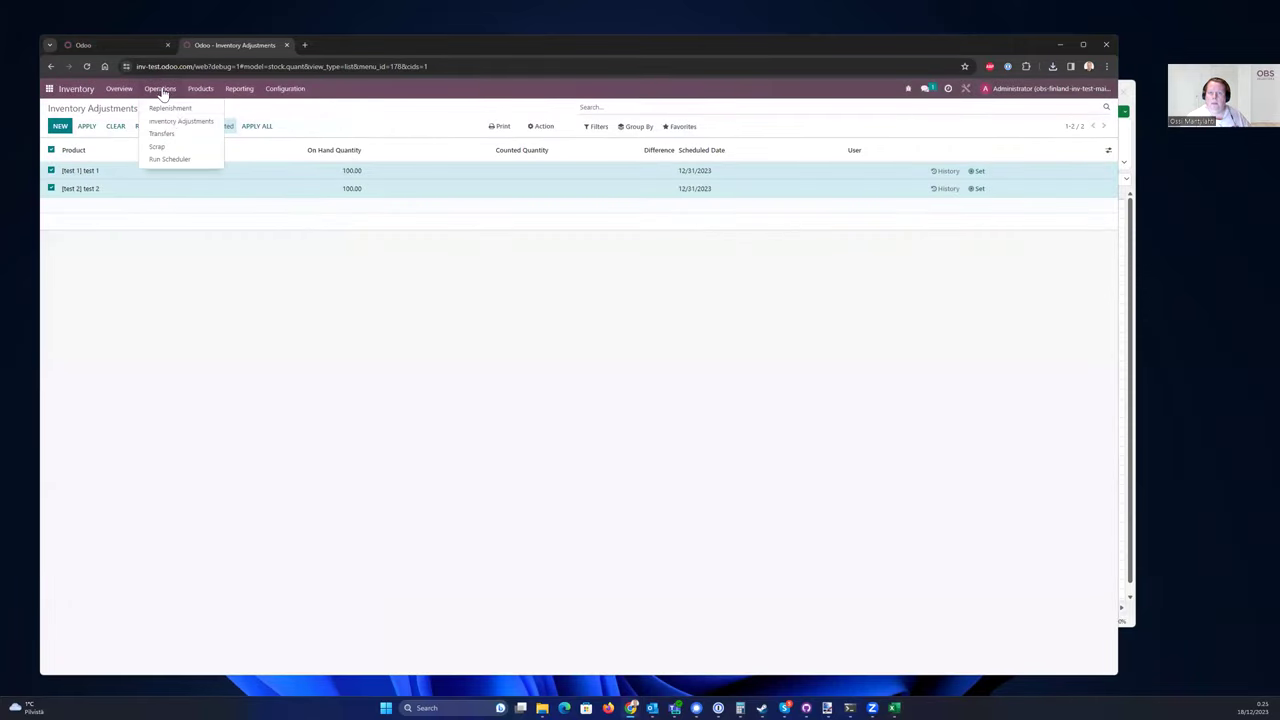
click(175, 121)
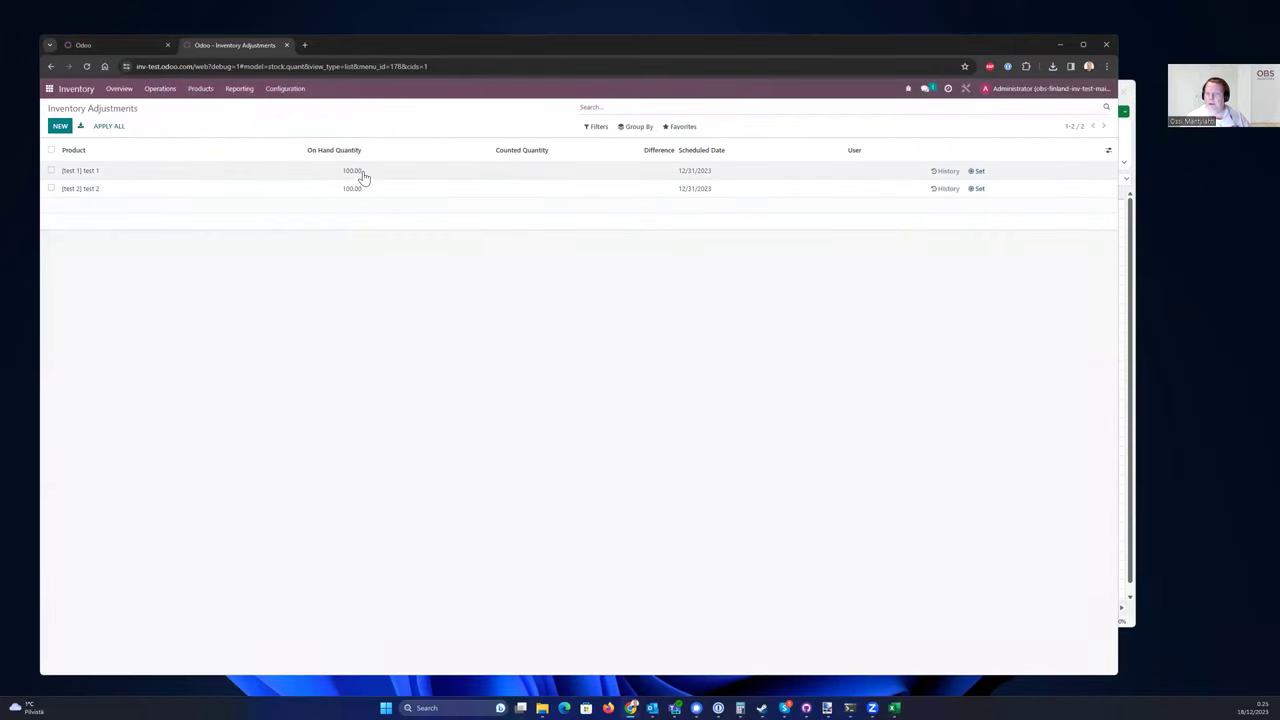
Enter 250 as test 1's counted quantity in cell A2 and save the workbook.
click(894, 707)
click(363, 299)
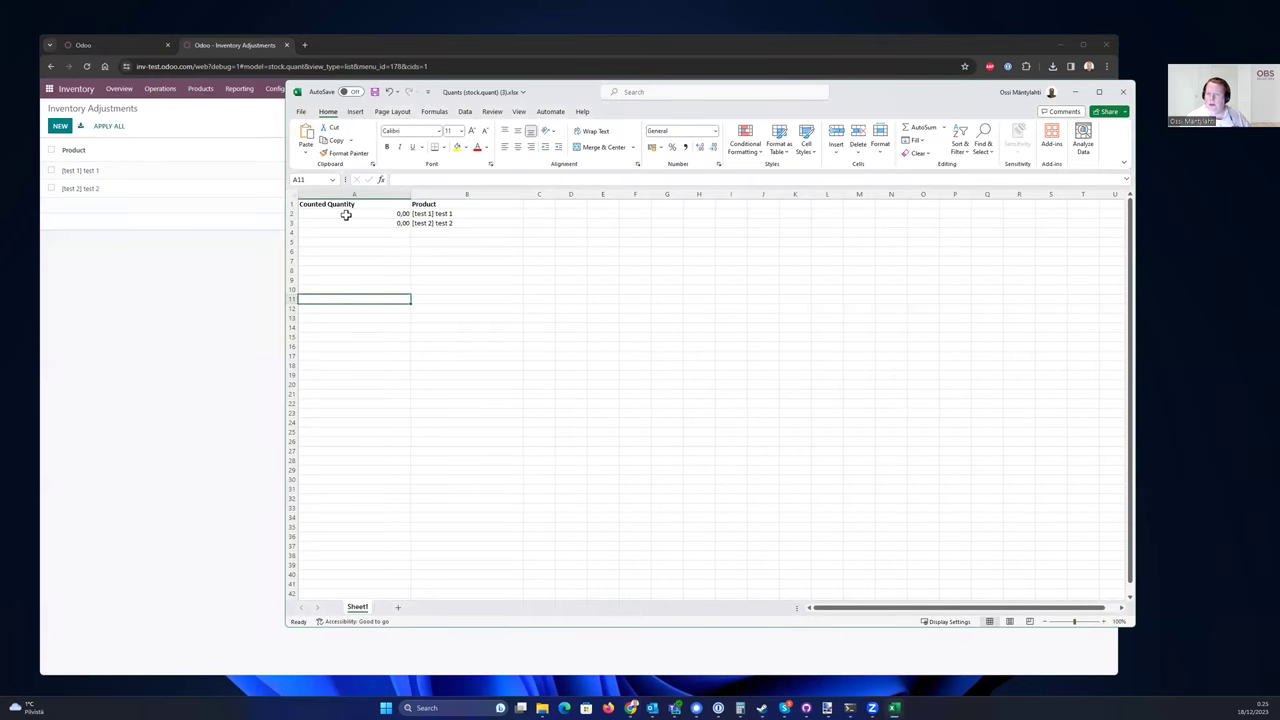
click(345, 213)
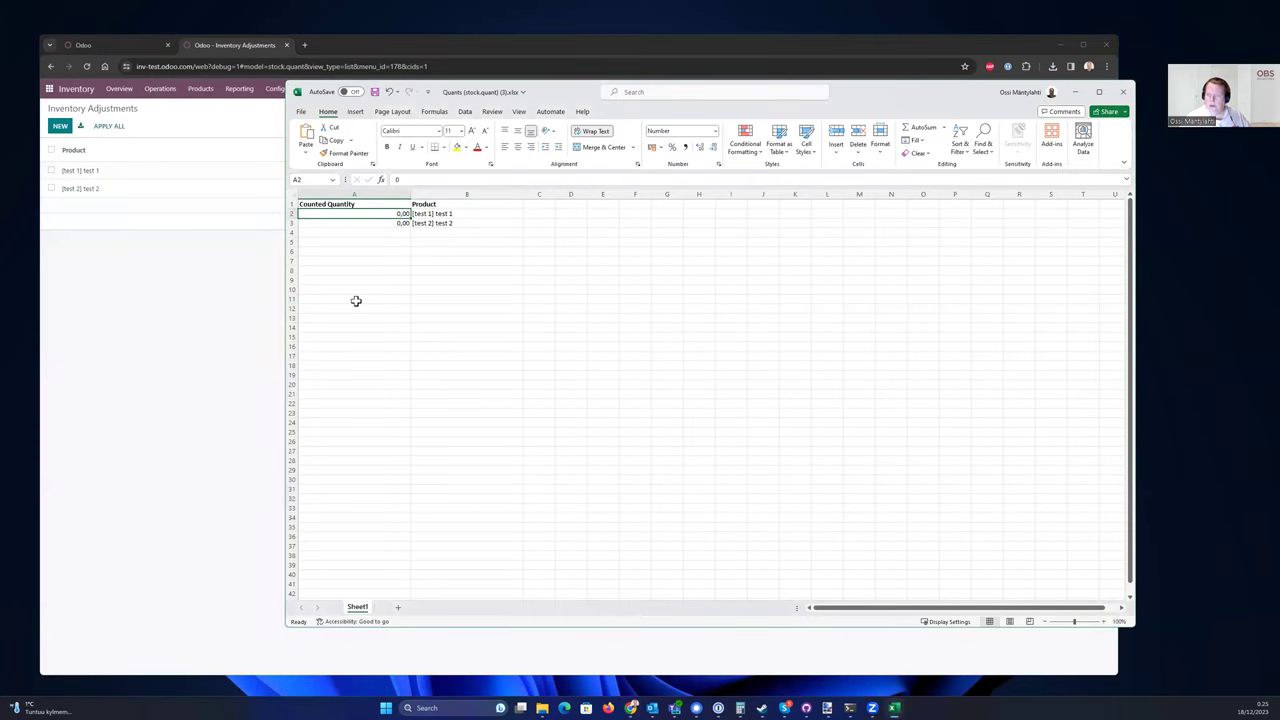
text(250)
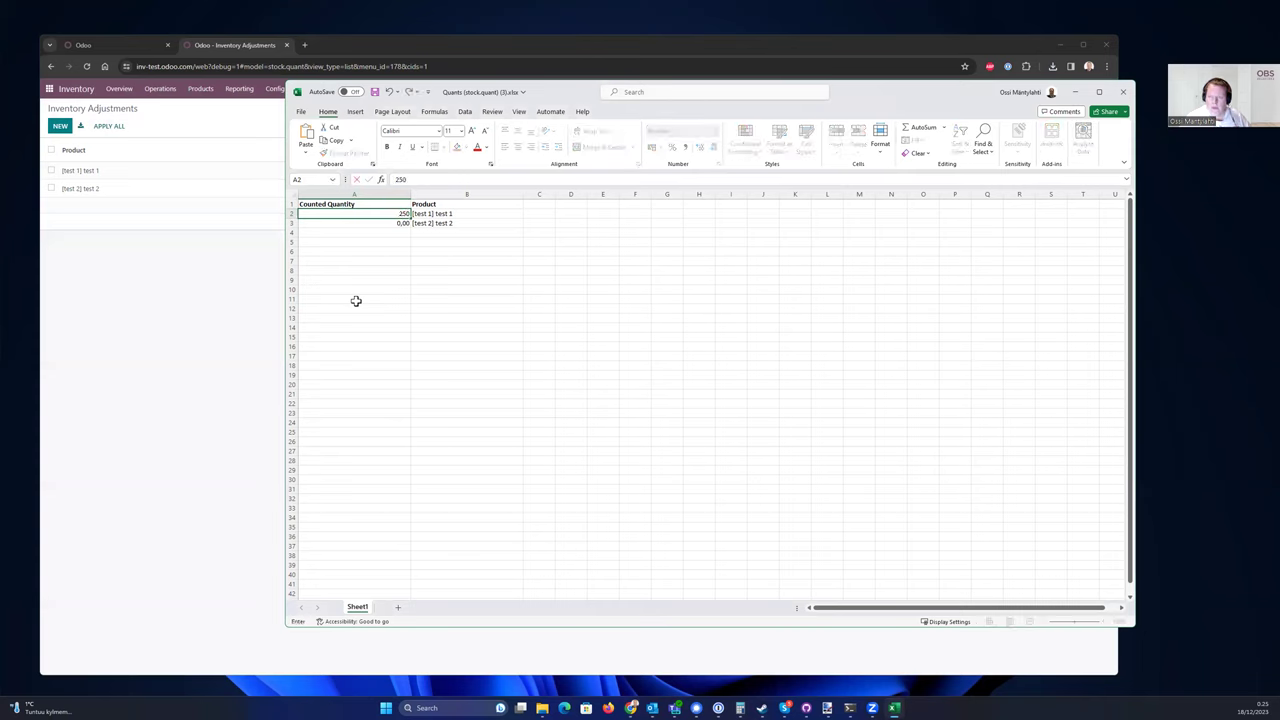
click(363, 288)
click(372, 222)
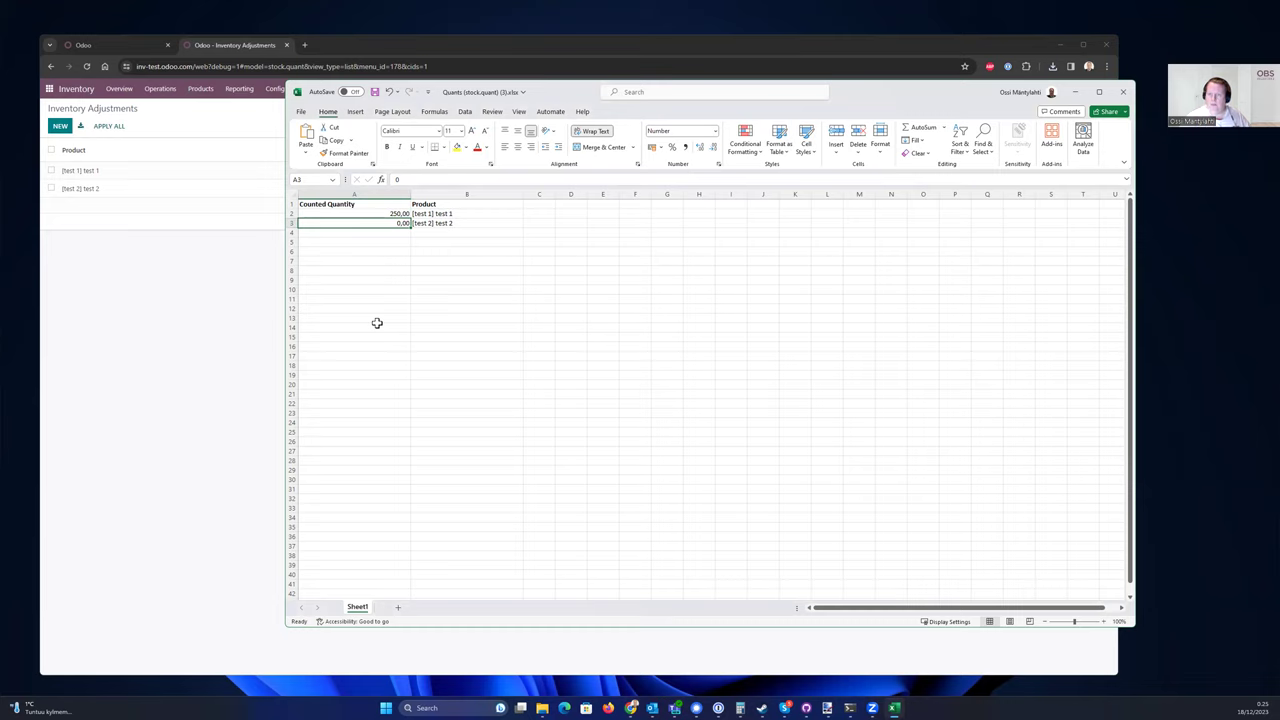
key(ctrl+s)
Close the edited workbook and briefly open Odoo's Import records screen, then back out.
click(1122, 91)
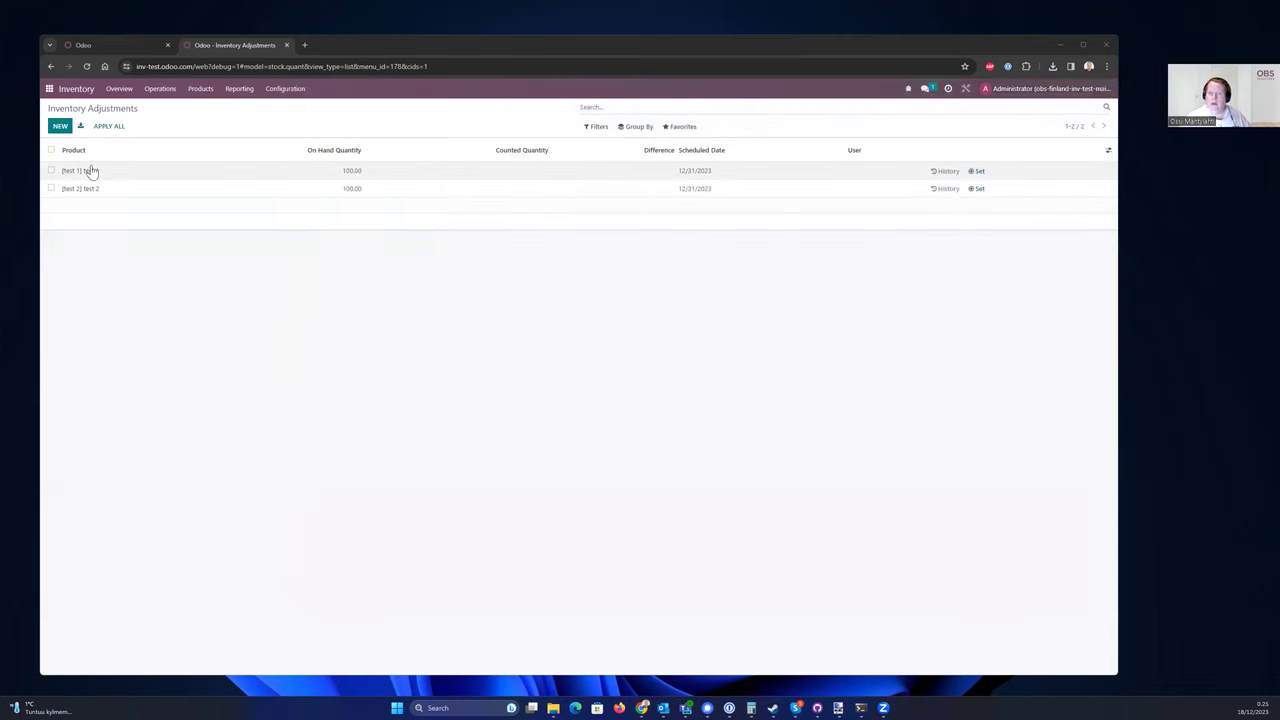
click(683, 128)
click(702, 164)
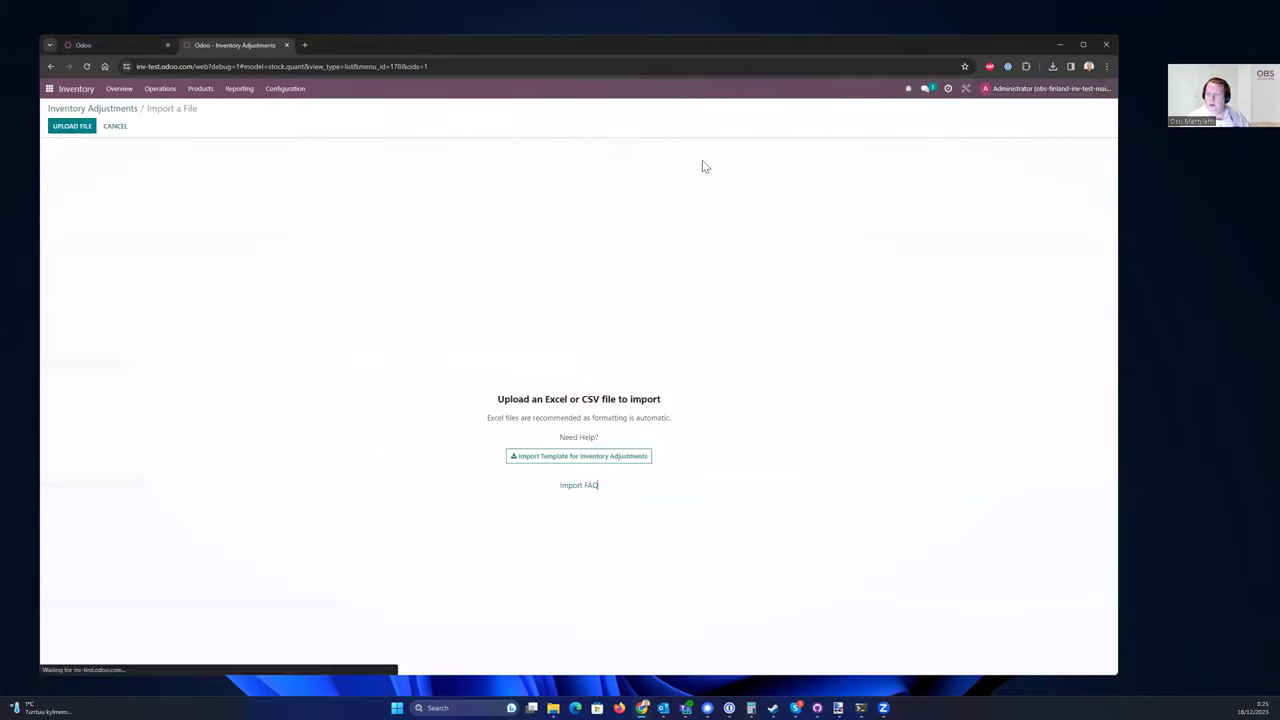
click(115, 126)
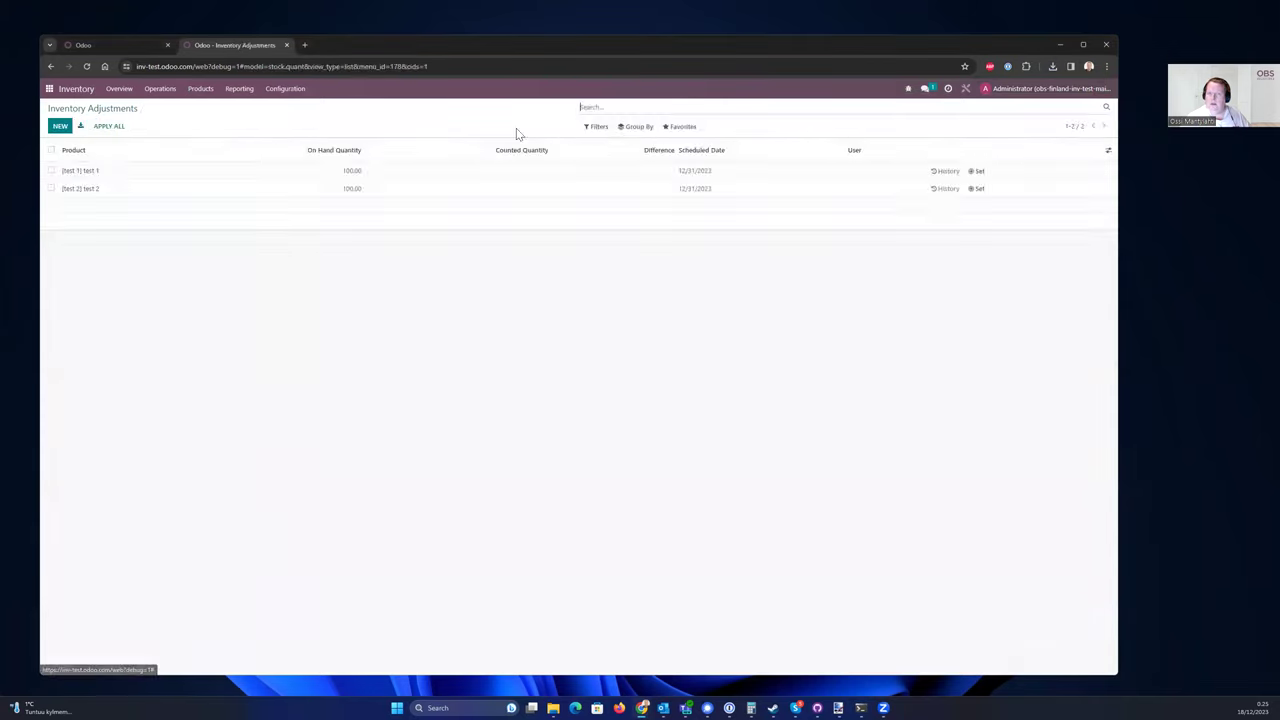
Upload the Quants spreadsheet via Import records, test it, and import the counted quantities.
click(683, 128)
click(702, 165)
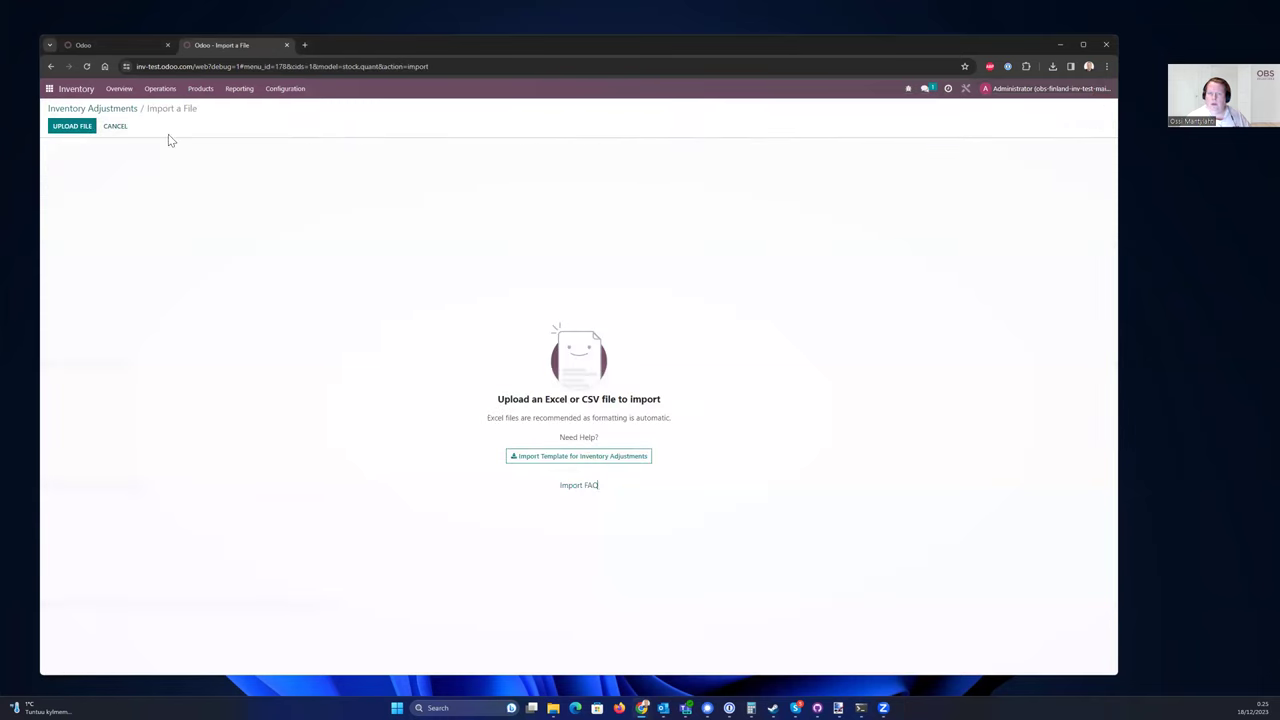
click(88, 136)
double_click(306, 132)
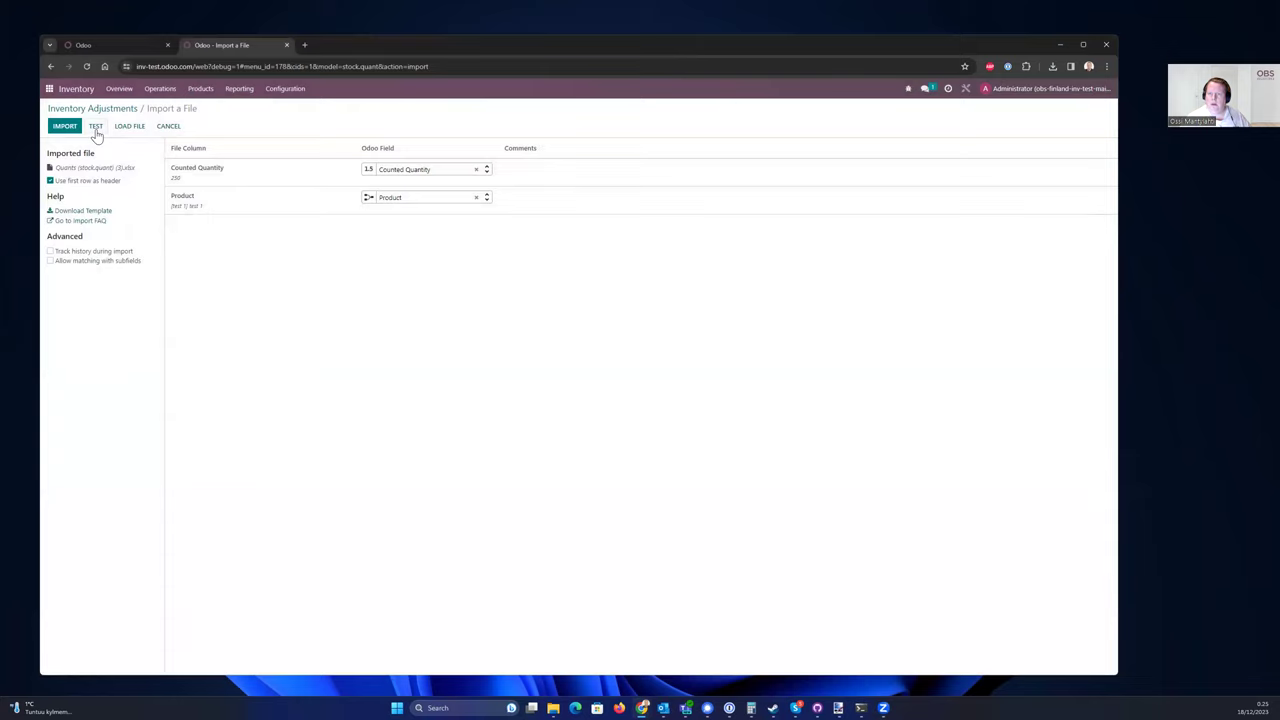
click(95, 126)
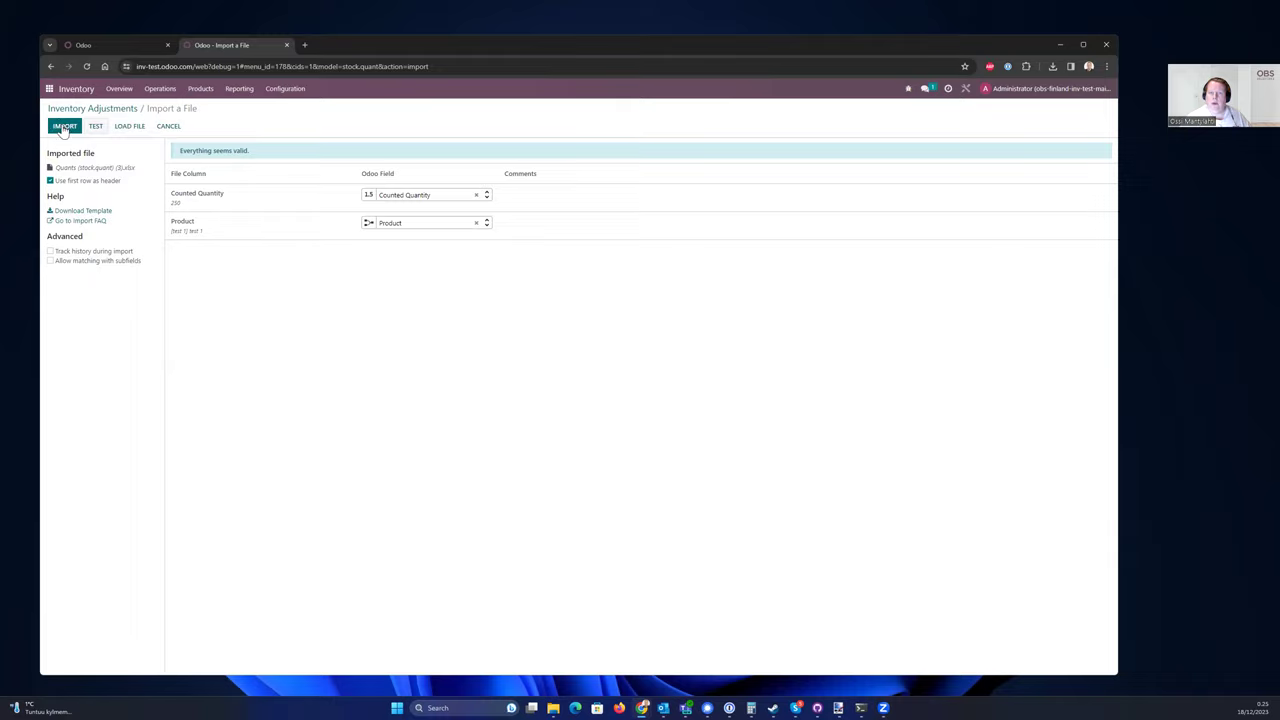
click(63, 127)
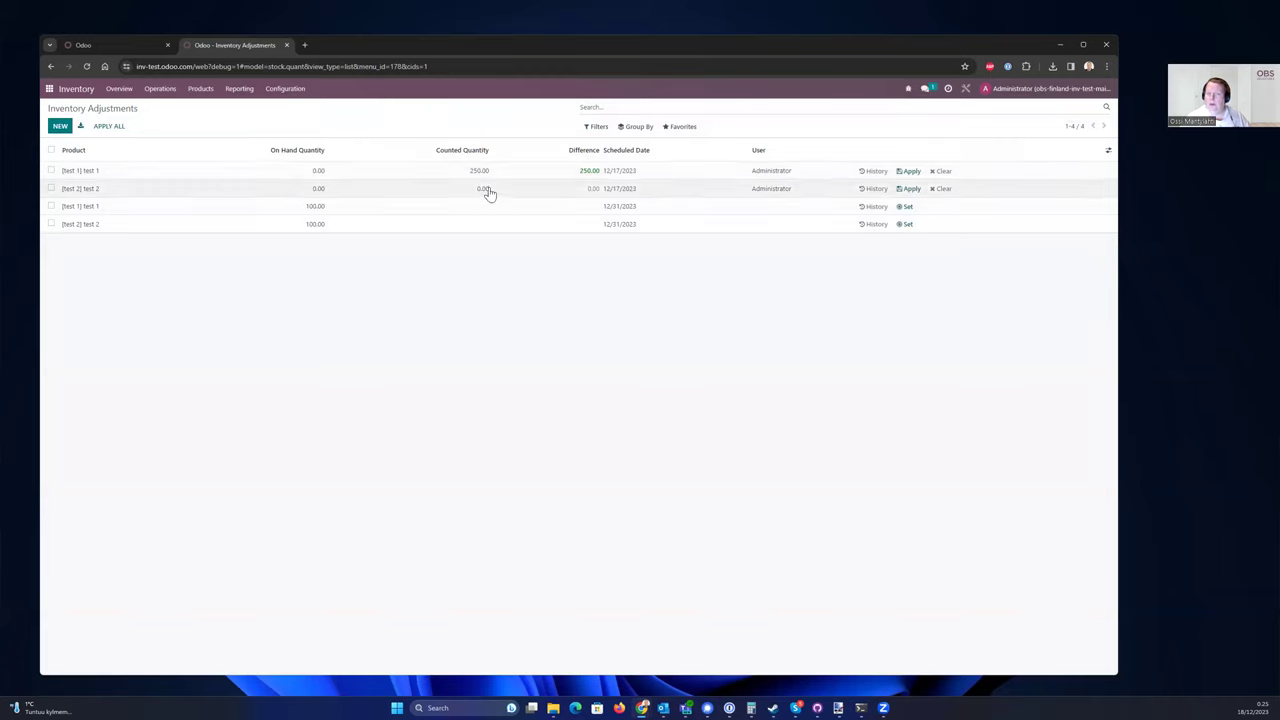
Select the imported test 1 and test 2 count lines and apply them.
click(51, 171)
click(51, 188)
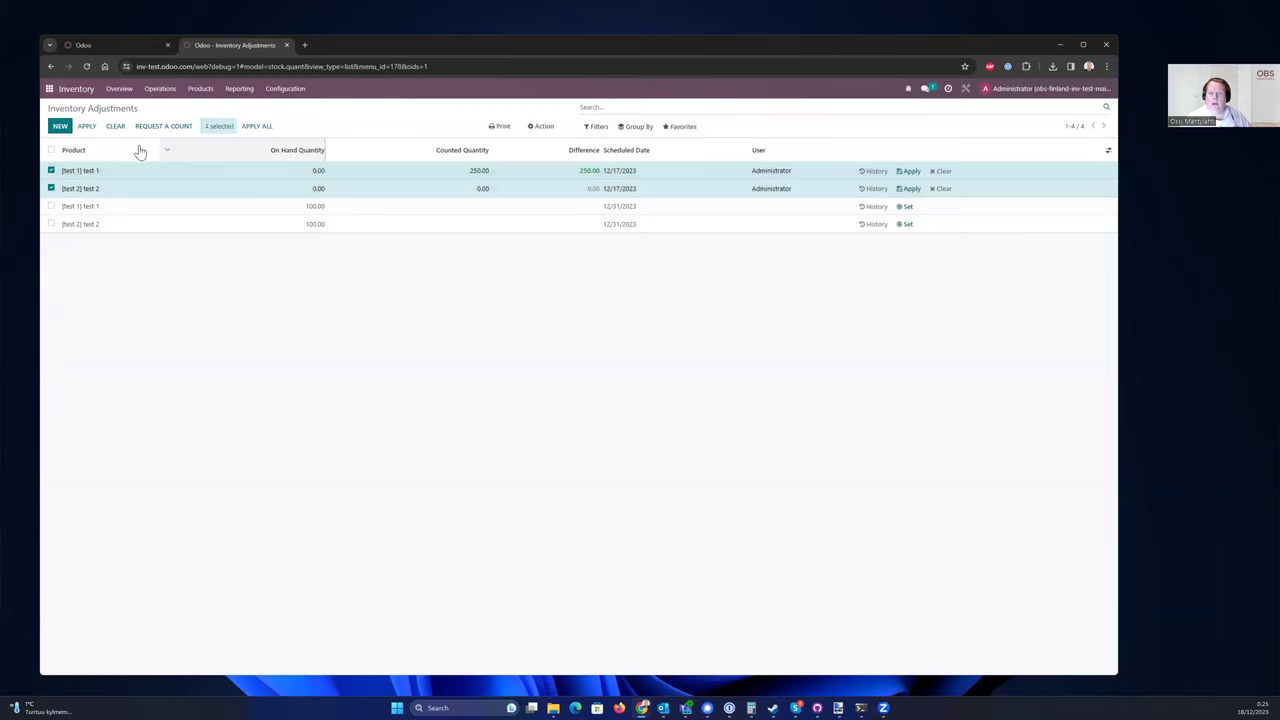
click(88, 127)
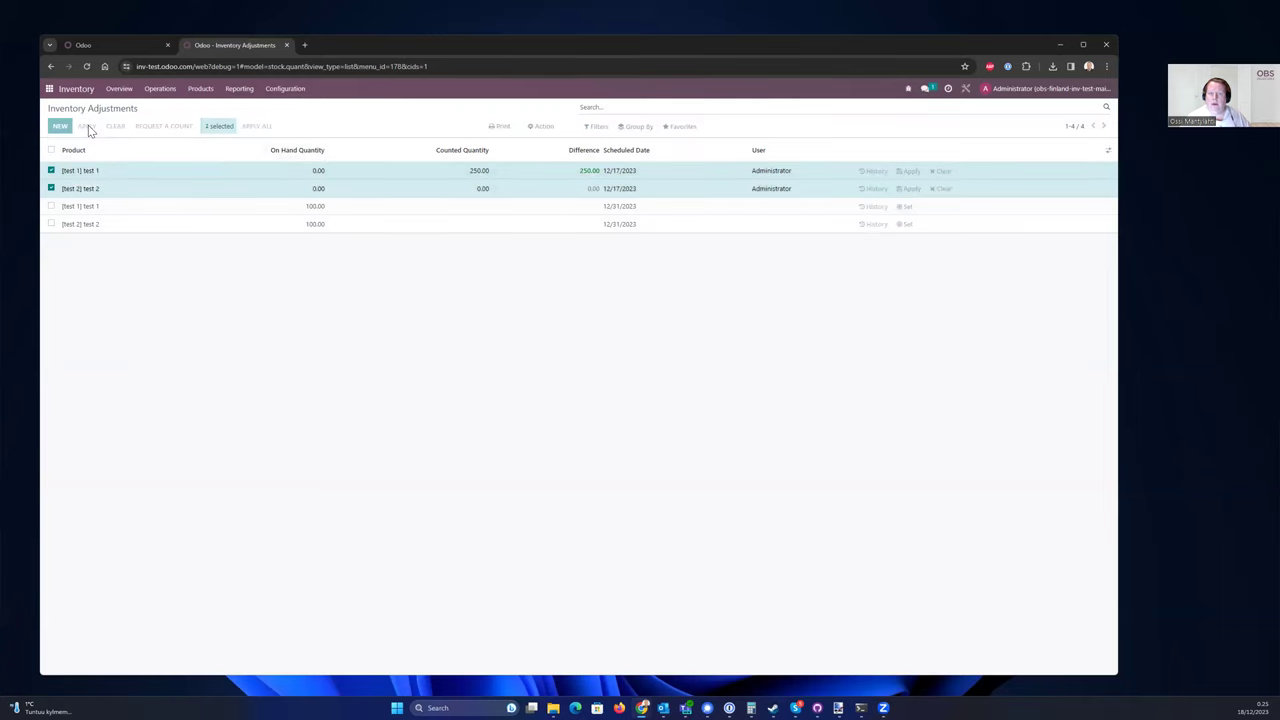
Replace the reason with a new reference and apply, bringing test 1 to 350 on hand.
triple_click(495, 134)
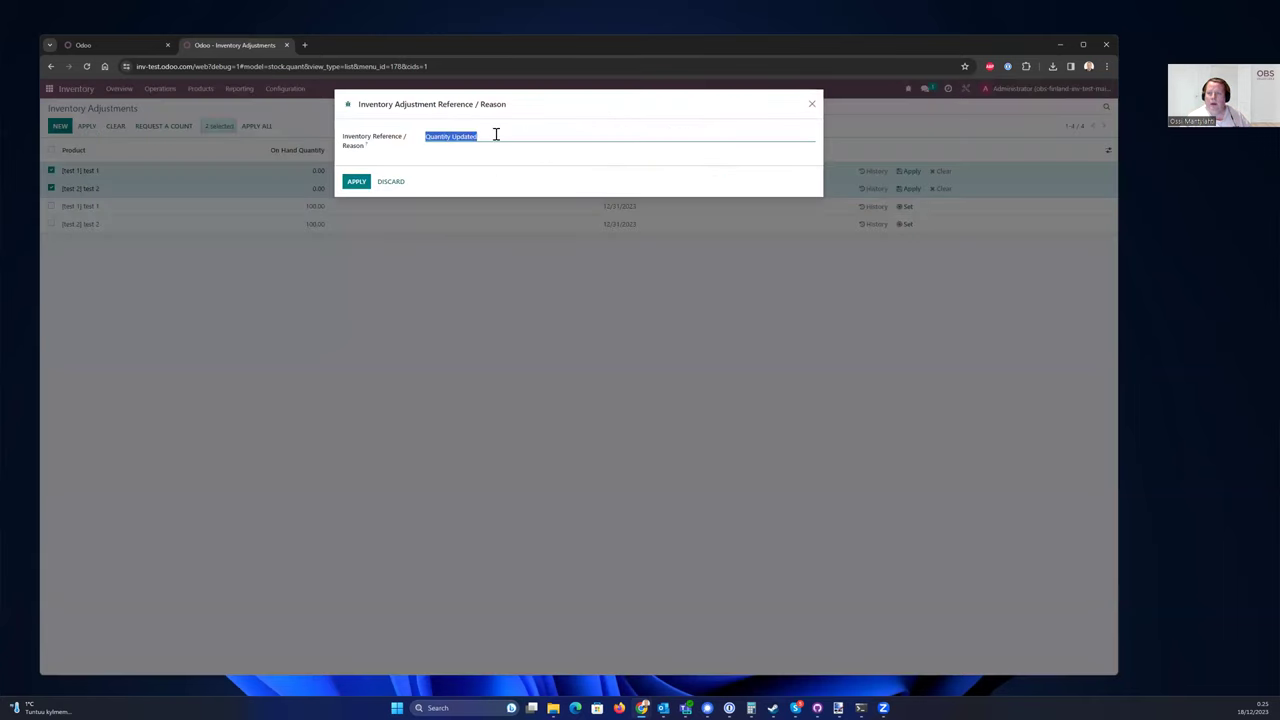
text(d)
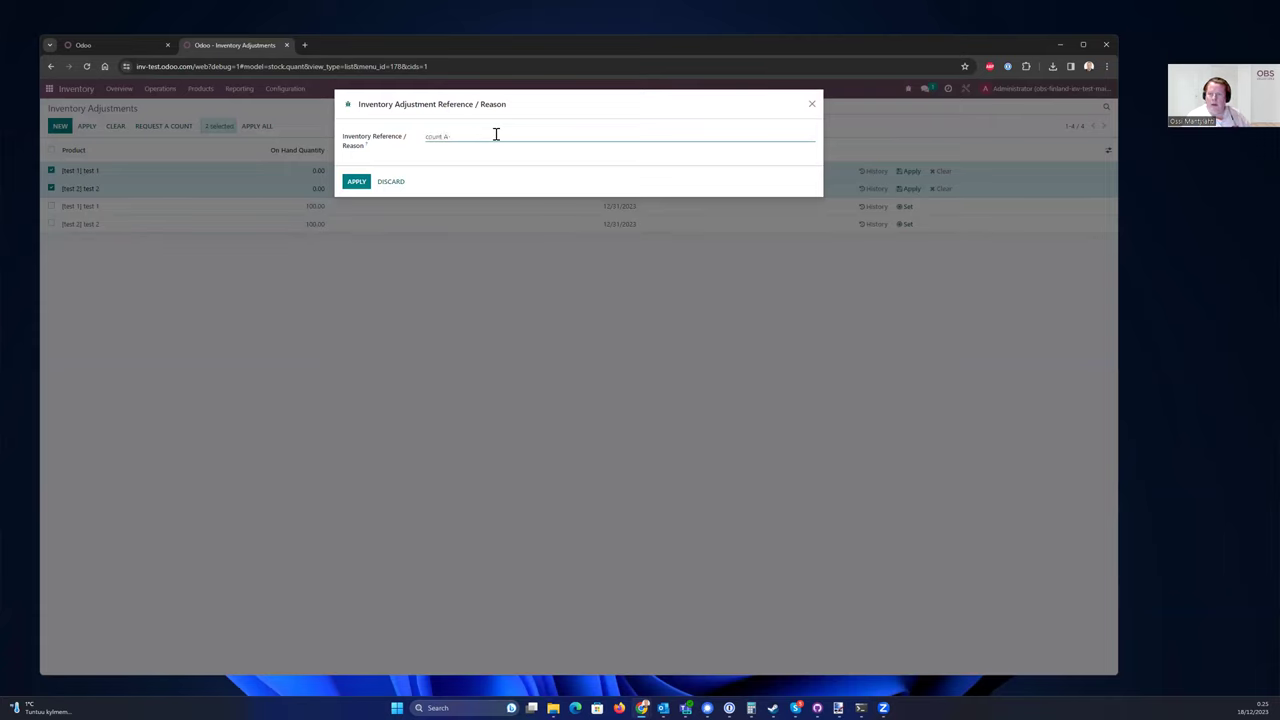
click(356, 181)
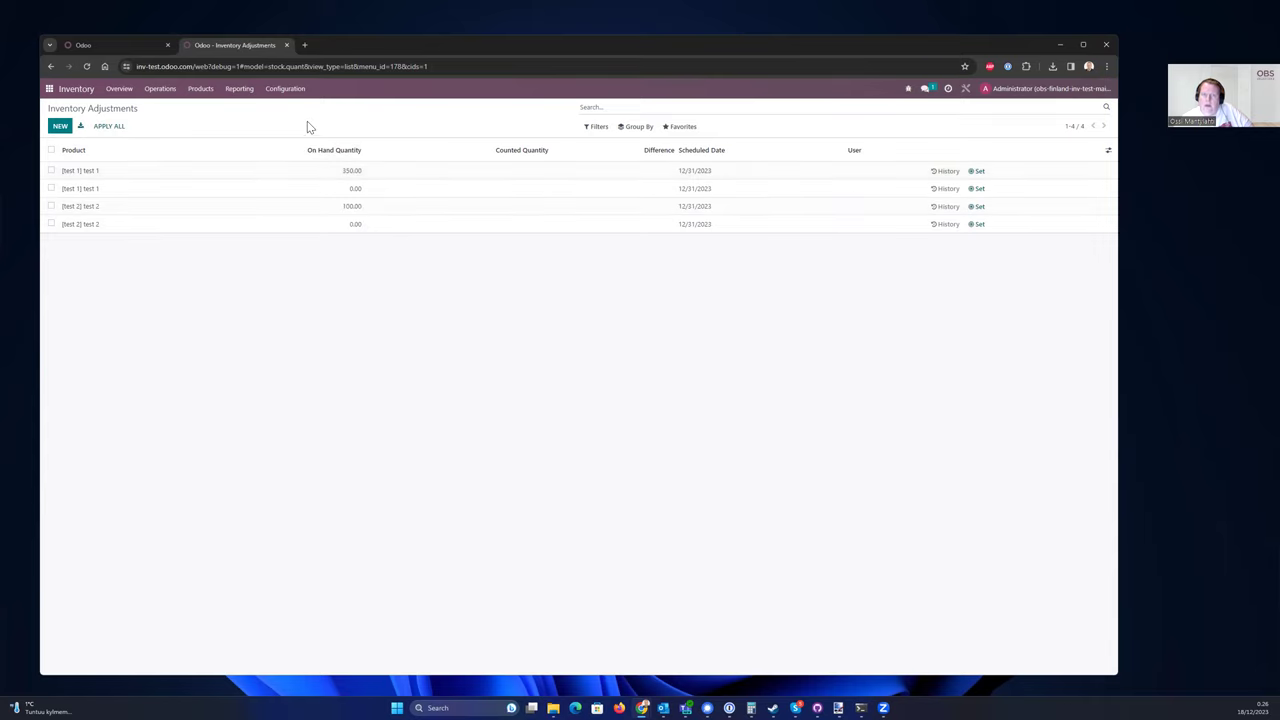
Open test 1 from the Products list and view its In/Out stock move history.
click(69, 93)
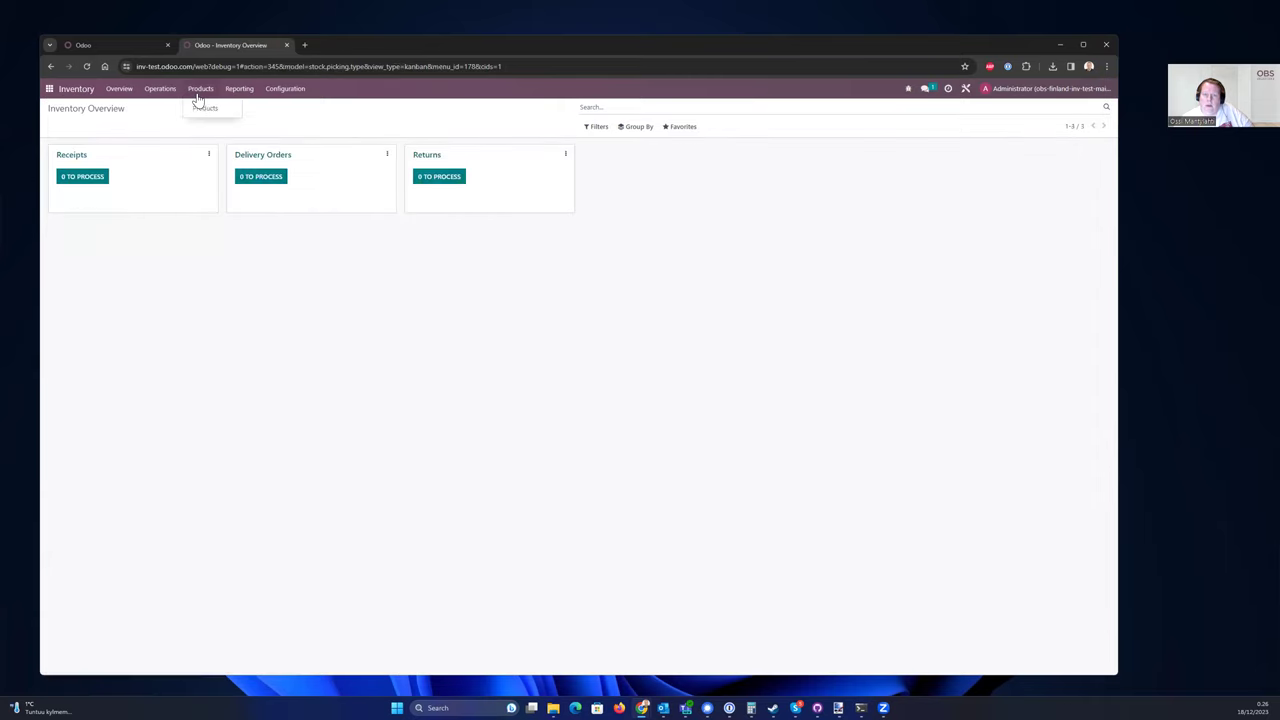
click(205, 113)
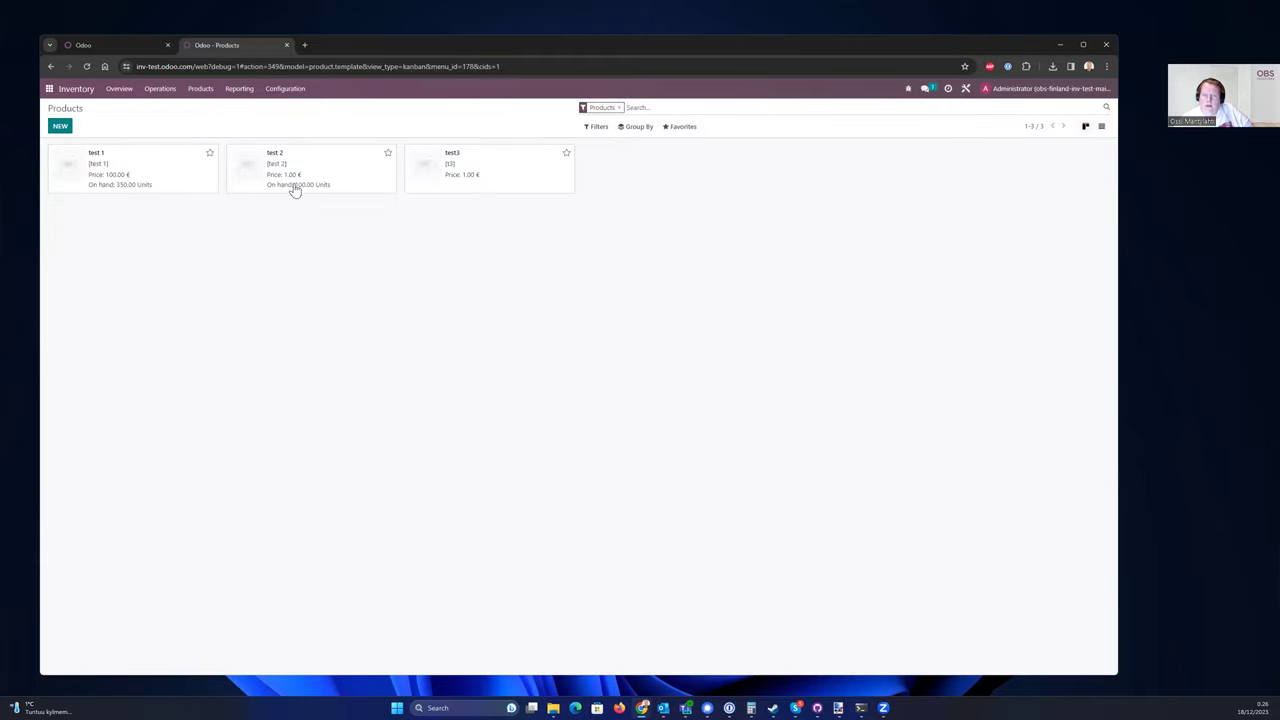
click(128, 187)
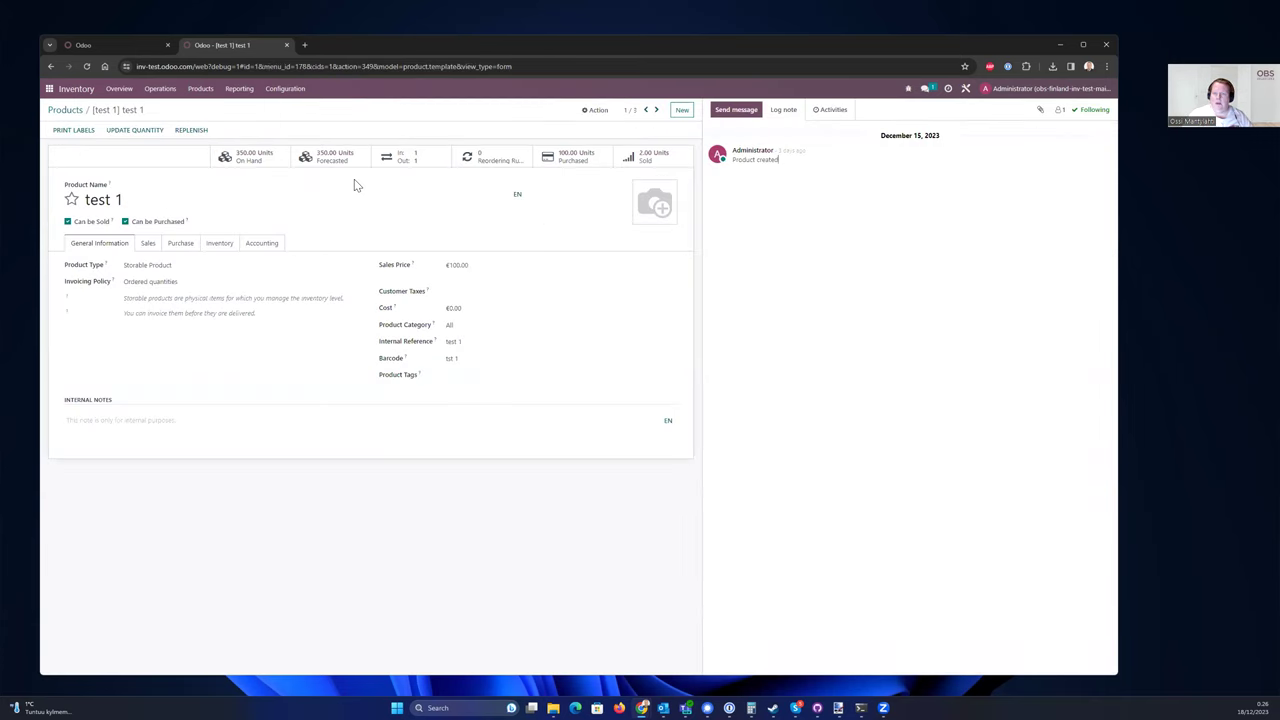
click(398, 162)
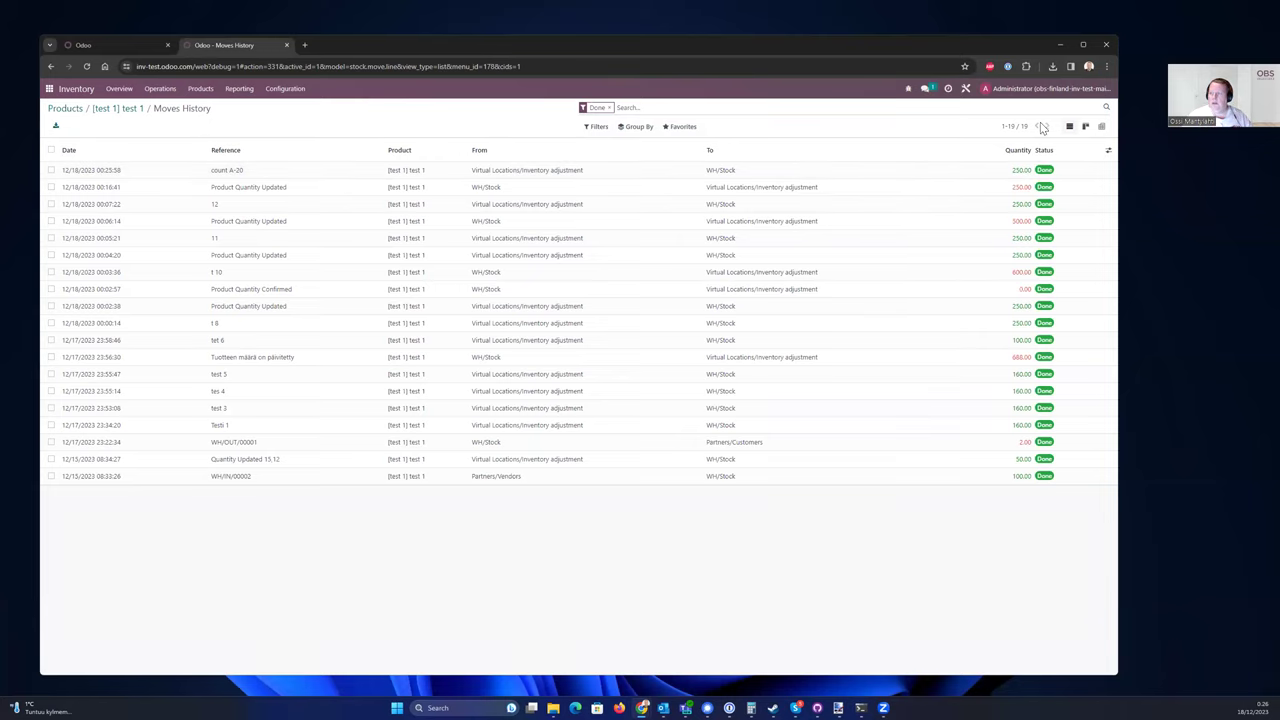
Return to the products overview and view test 2's In/Out moves history.
click(67, 109)
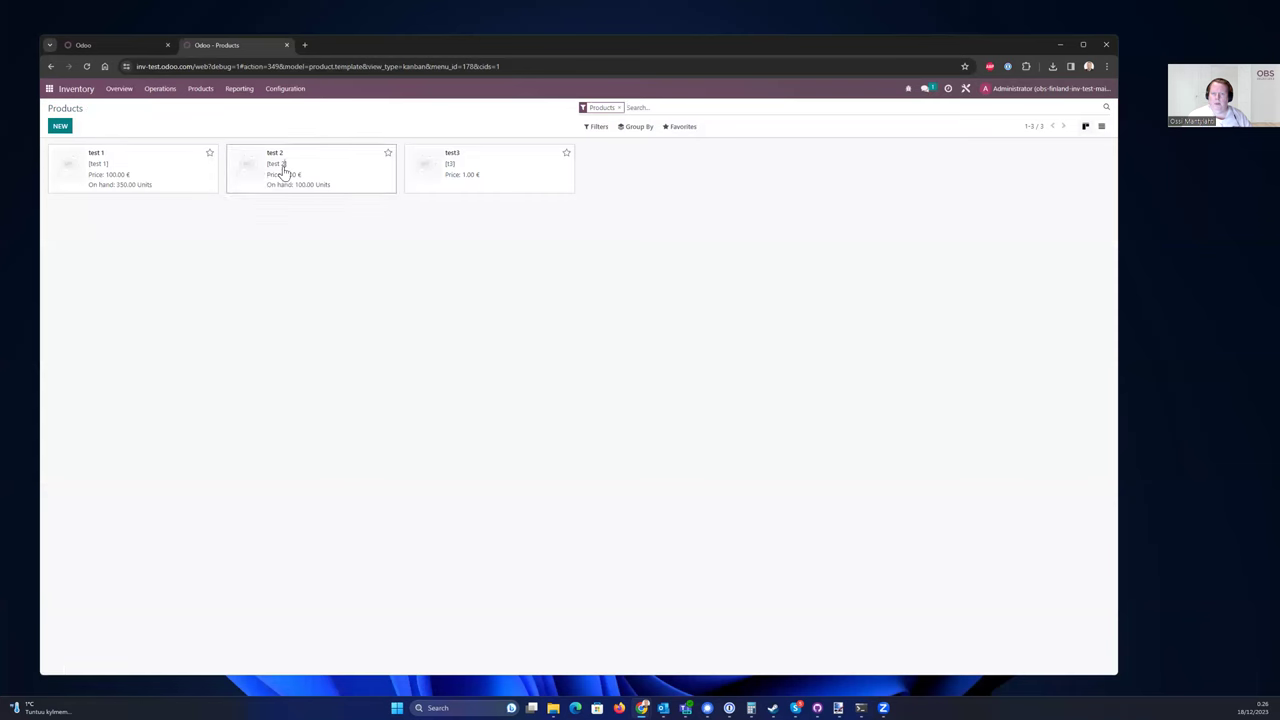
click(284, 172)
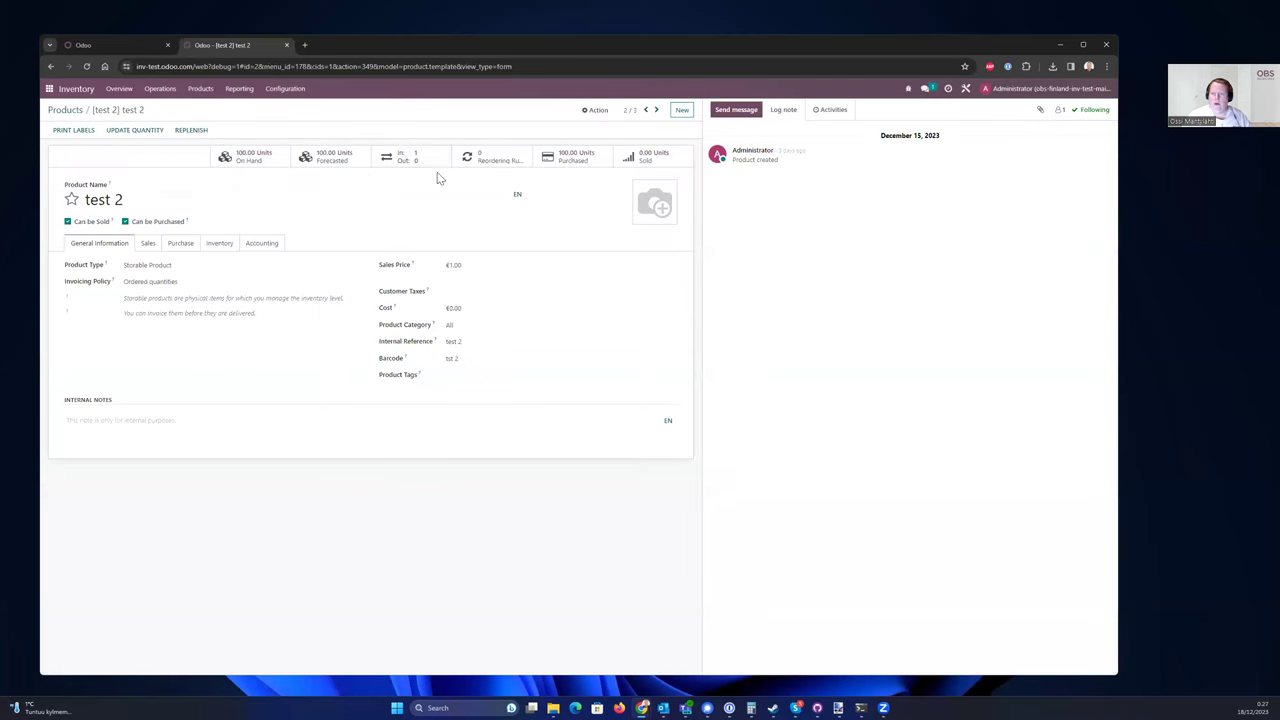
click(385, 160)
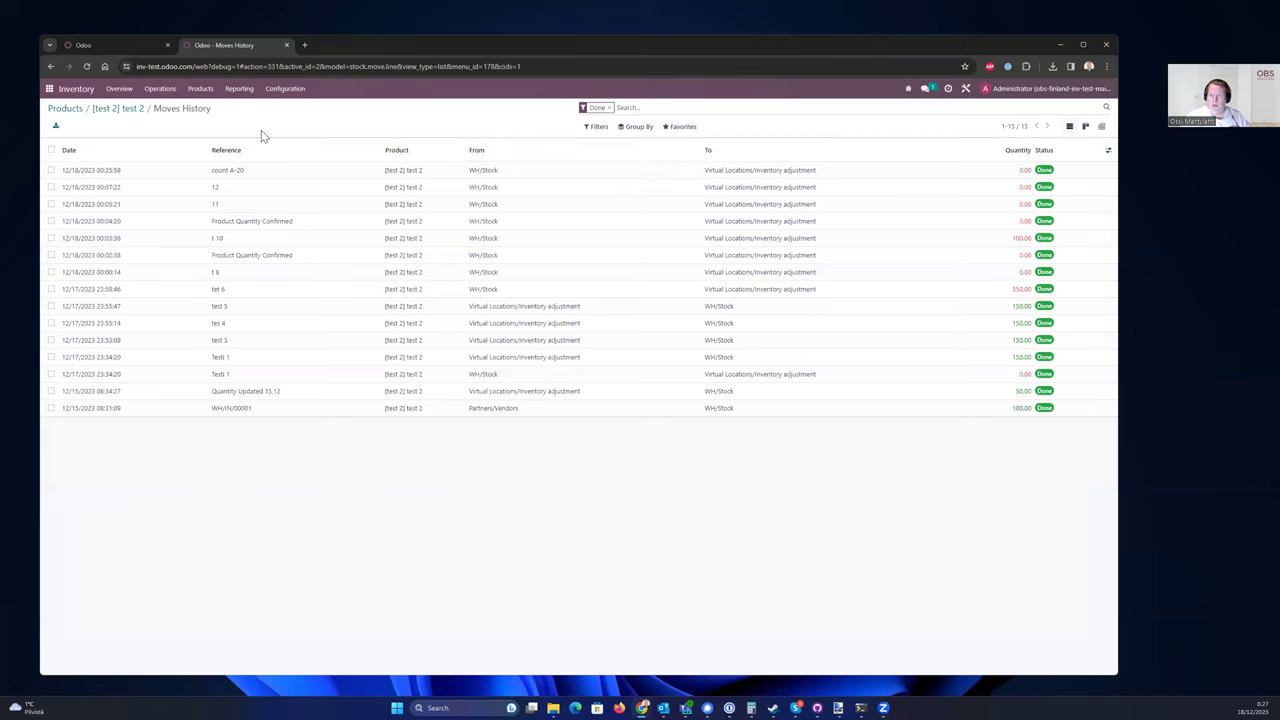
Re-export both adjustment lines to a new XLSX in Downloads and open it in Excel.
click(155, 90)
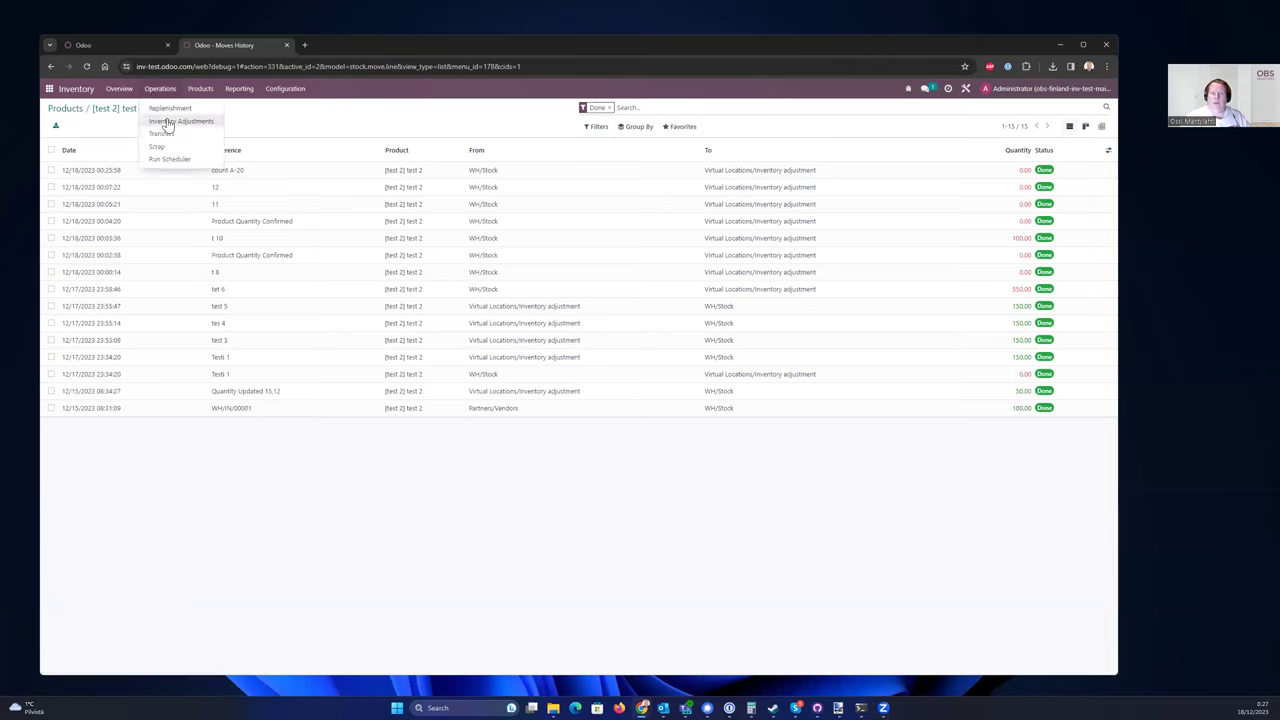
click(178, 121)
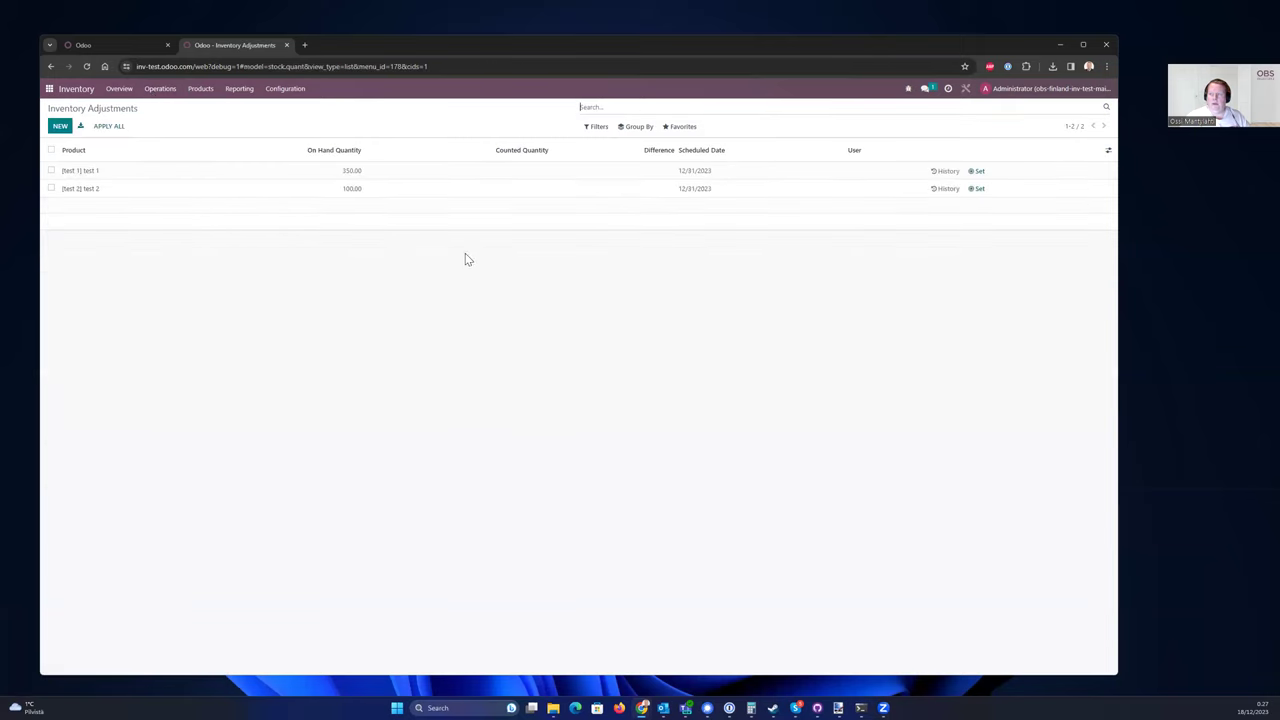
click(51, 150)
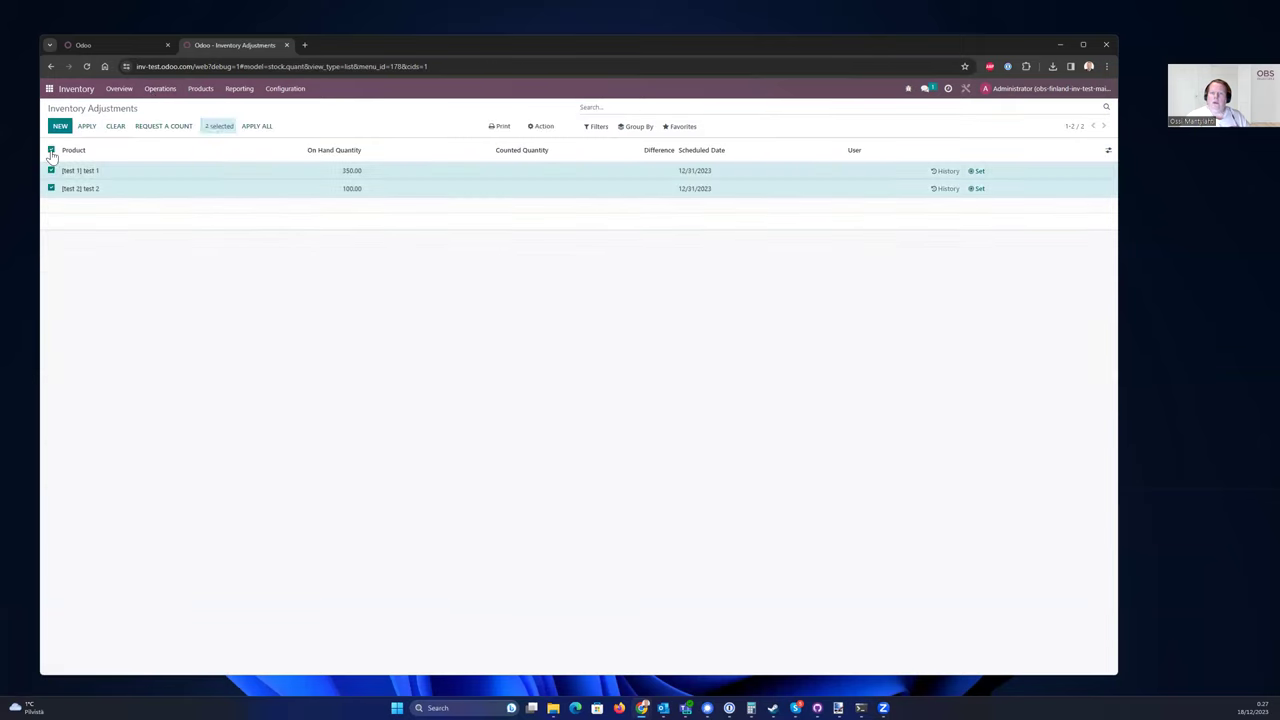
click(541, 127)
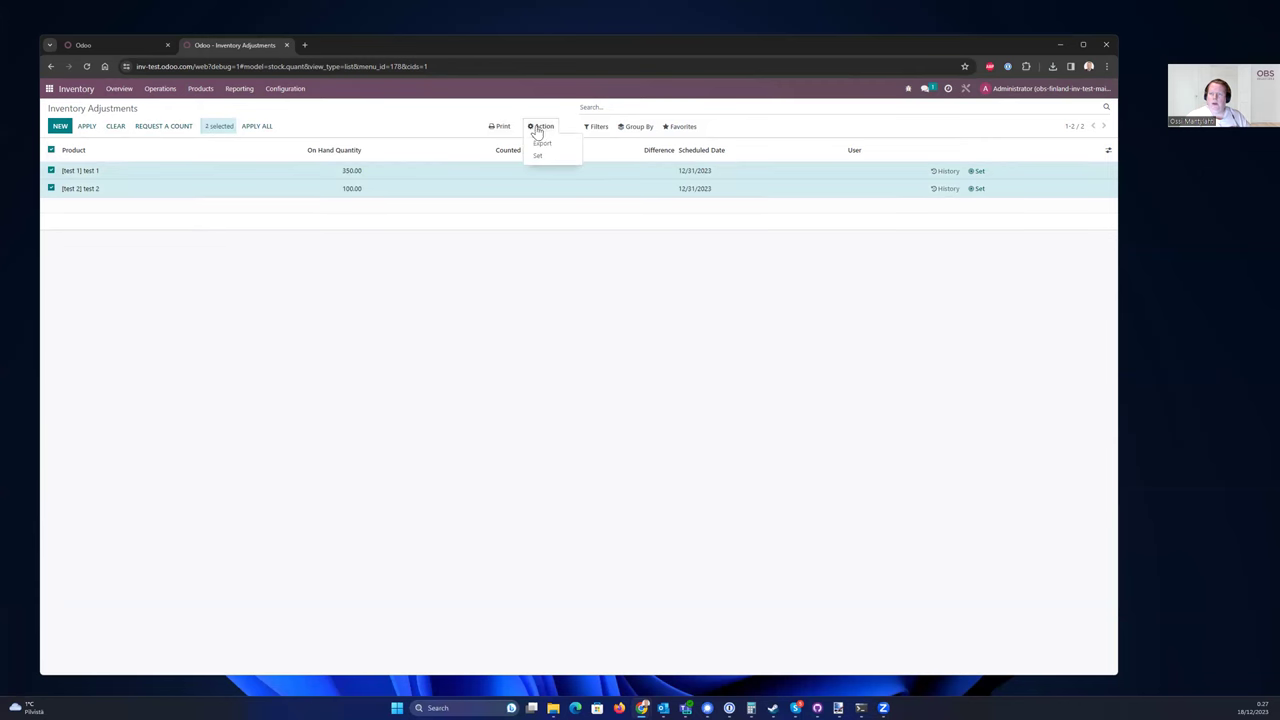
click(543, 144)
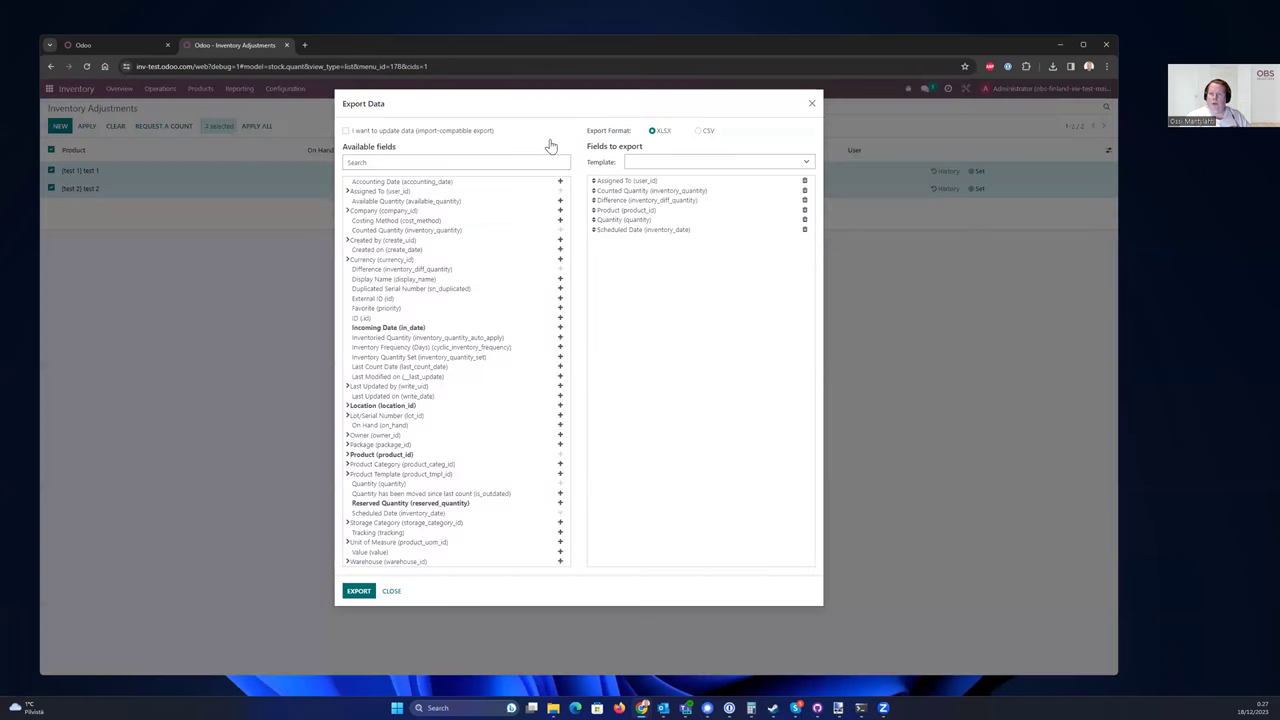
click(353, 598)
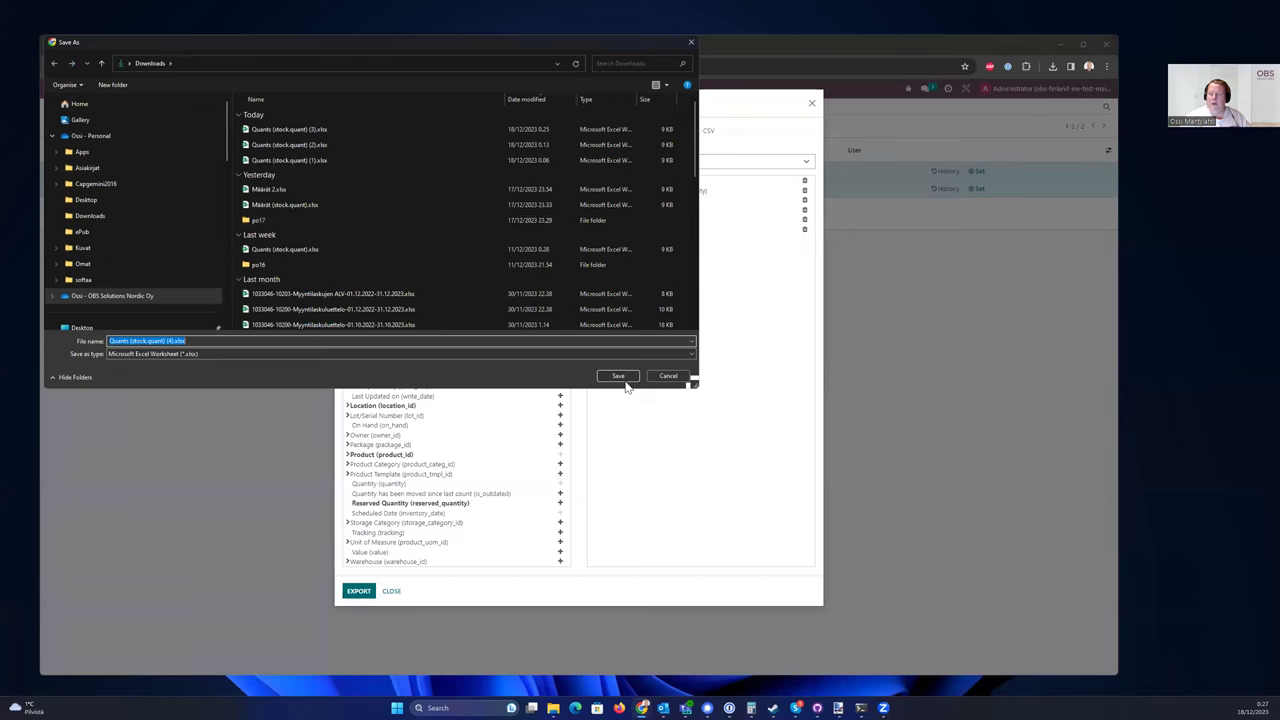
click(622, 377)
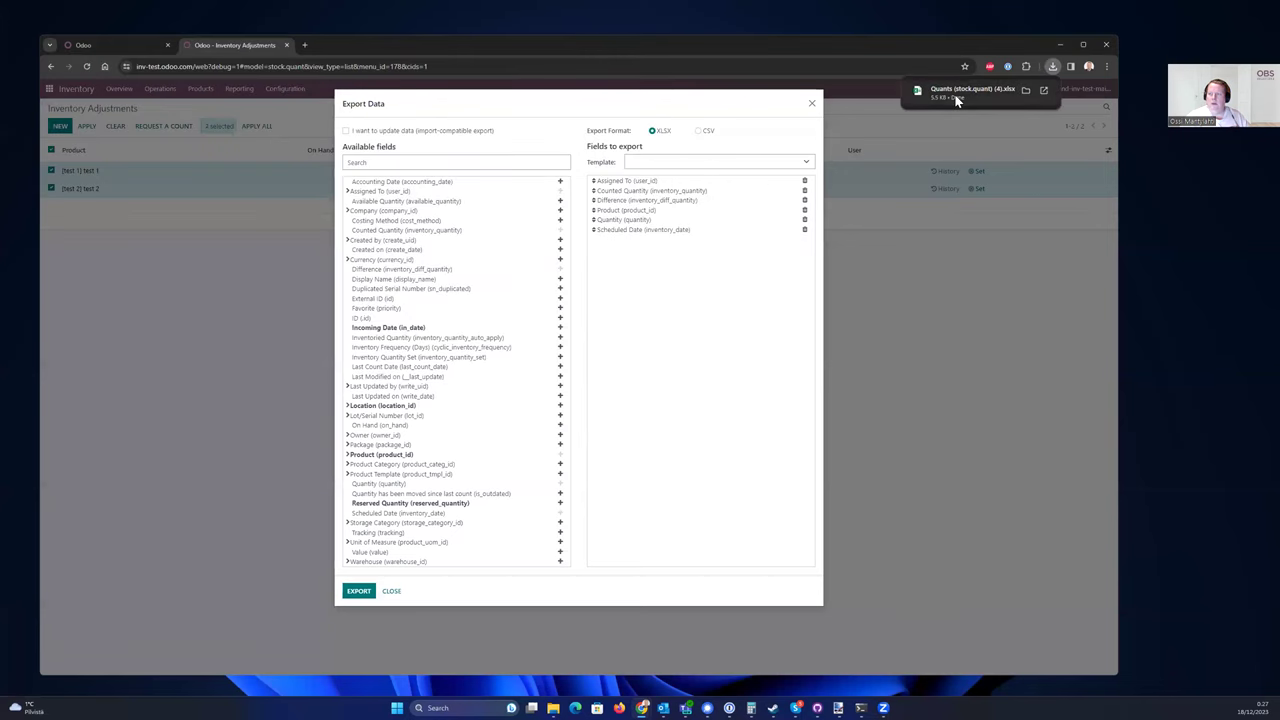
click(957, 95)
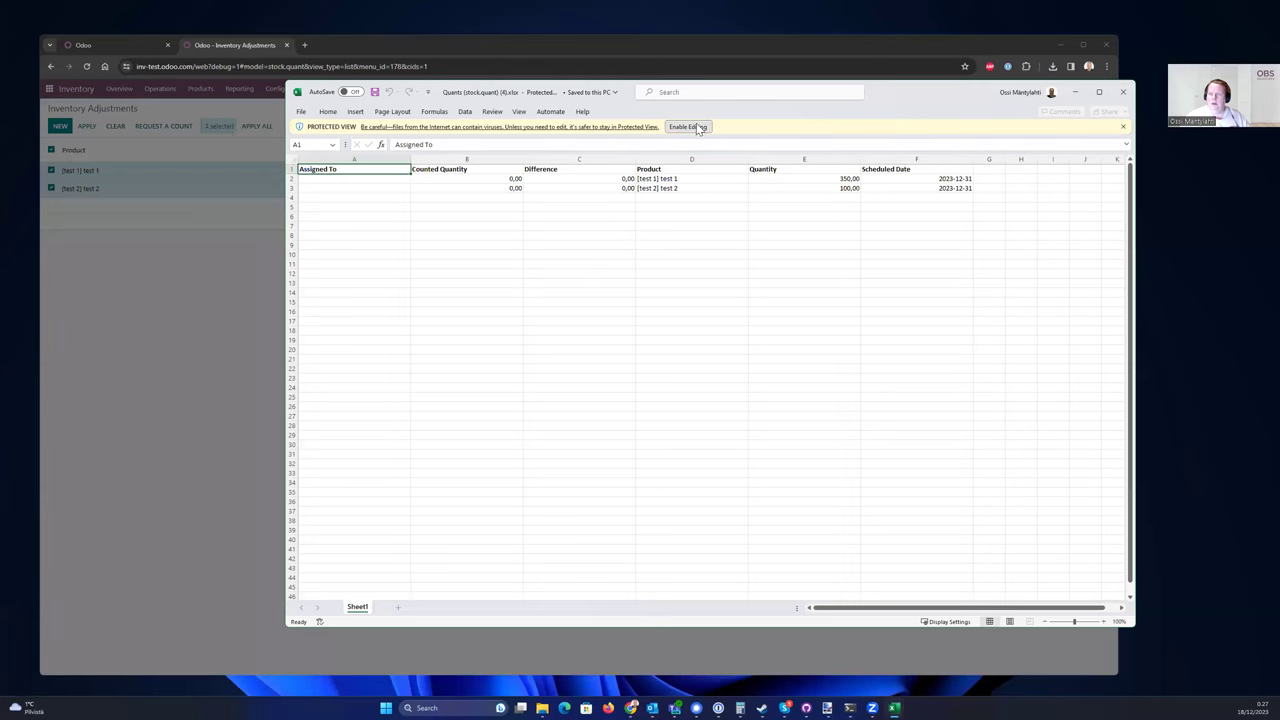
Enable editing on the exported sheet and delete the Assigned To and Difference columns.
click(688, 126)
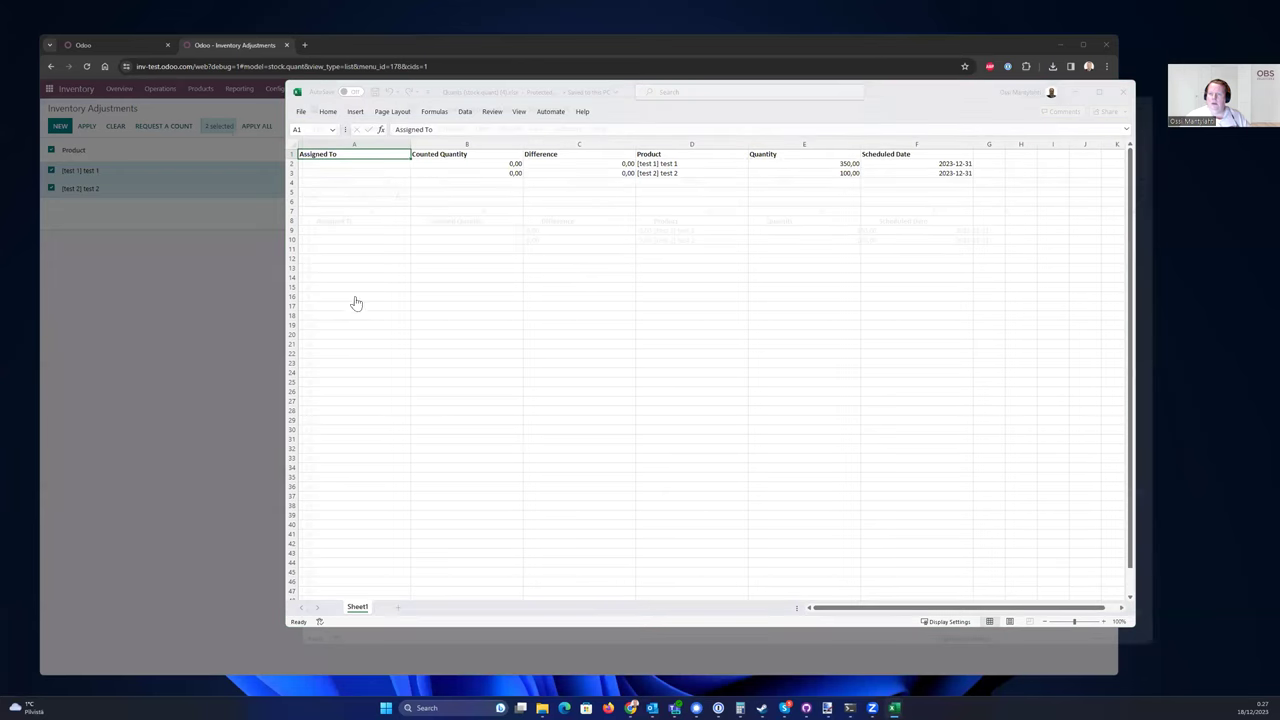
click(370, 276)
click(350, 205)
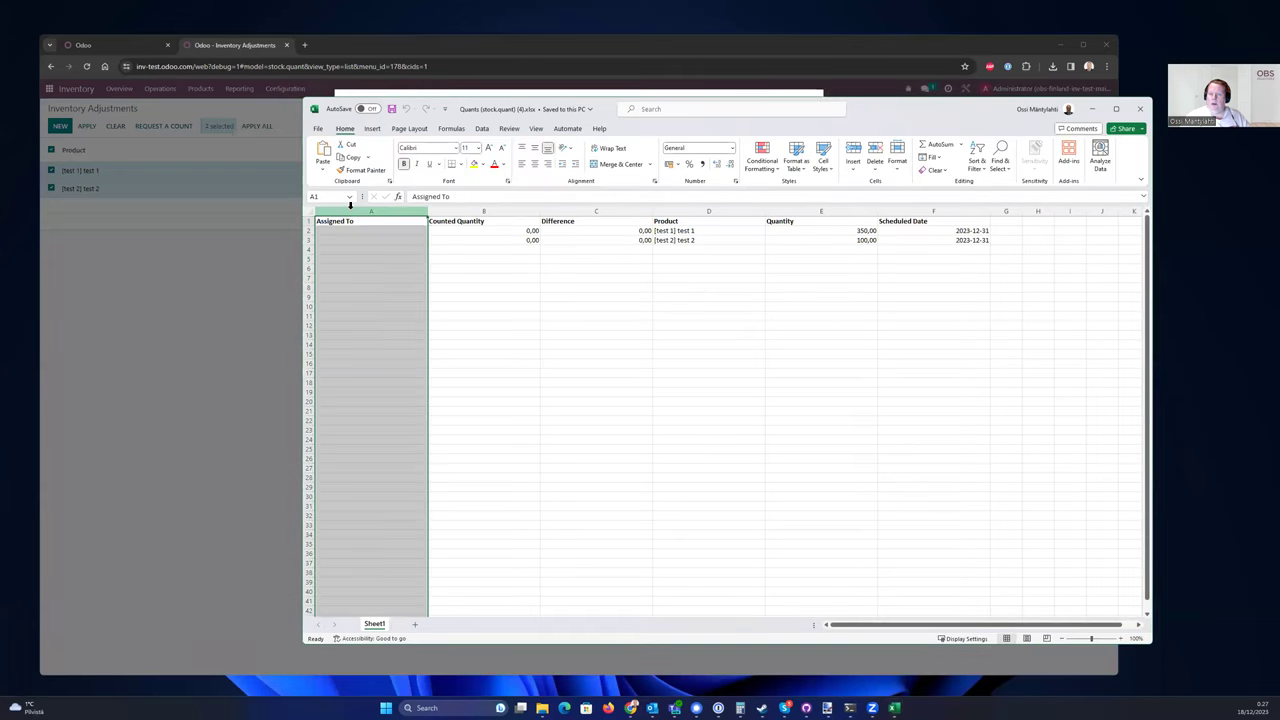
right_click(350, 205)
click(382, 322)
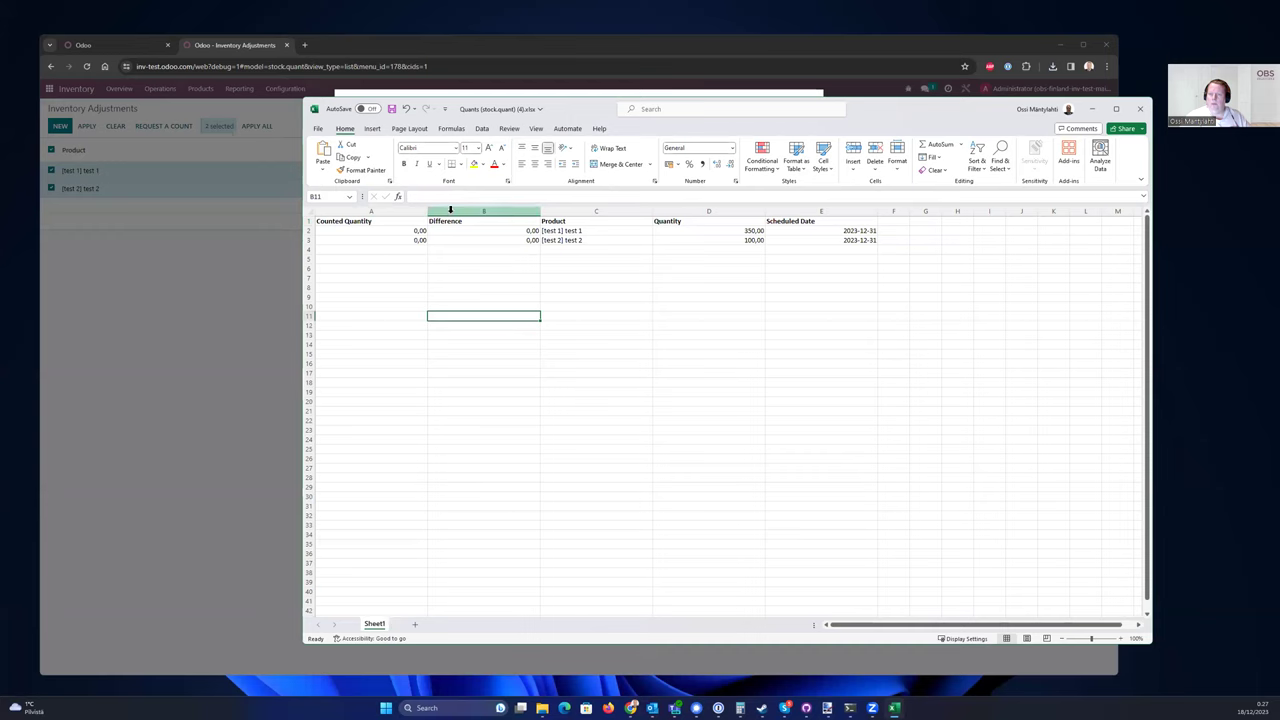
click(450, 211)
right_click(451, 212)
click(494, 324)
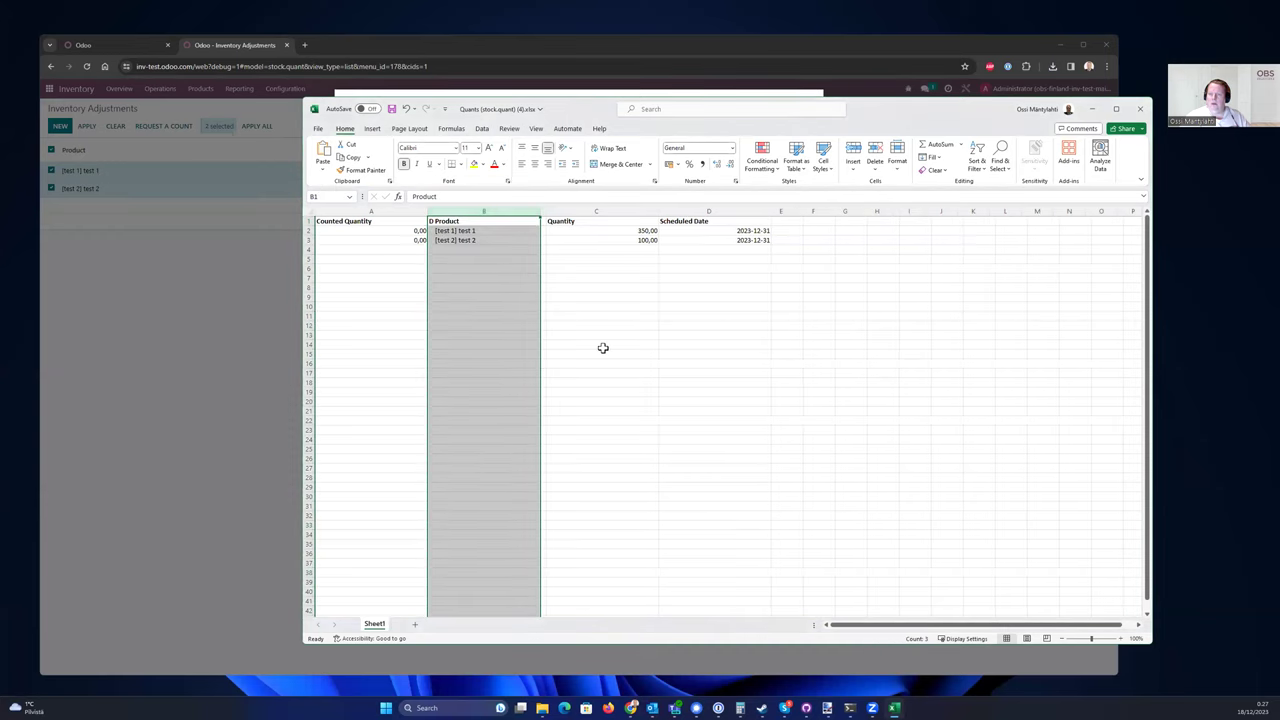
Delete the Quantity and Scheduled Date columns together.
click(600, 353)
click(570, 210)
right_click(570, 208)
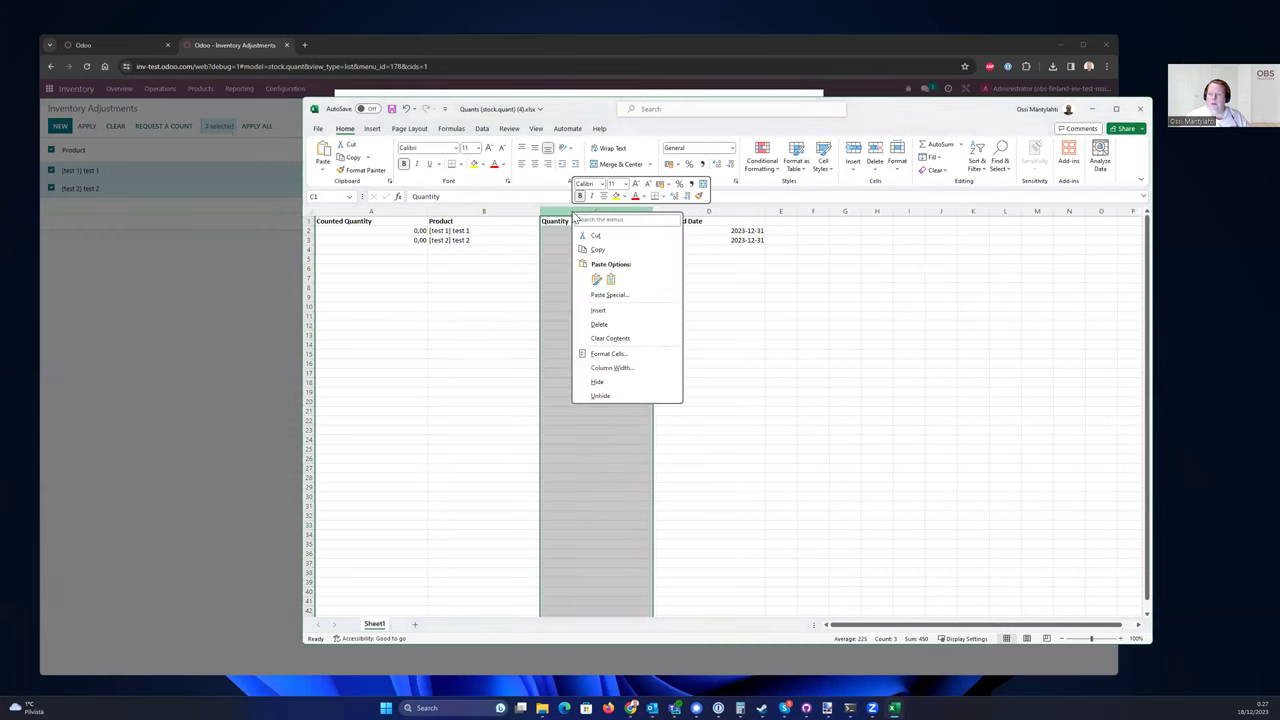
click(564, 205)
drag(574, 210, 700, 211)
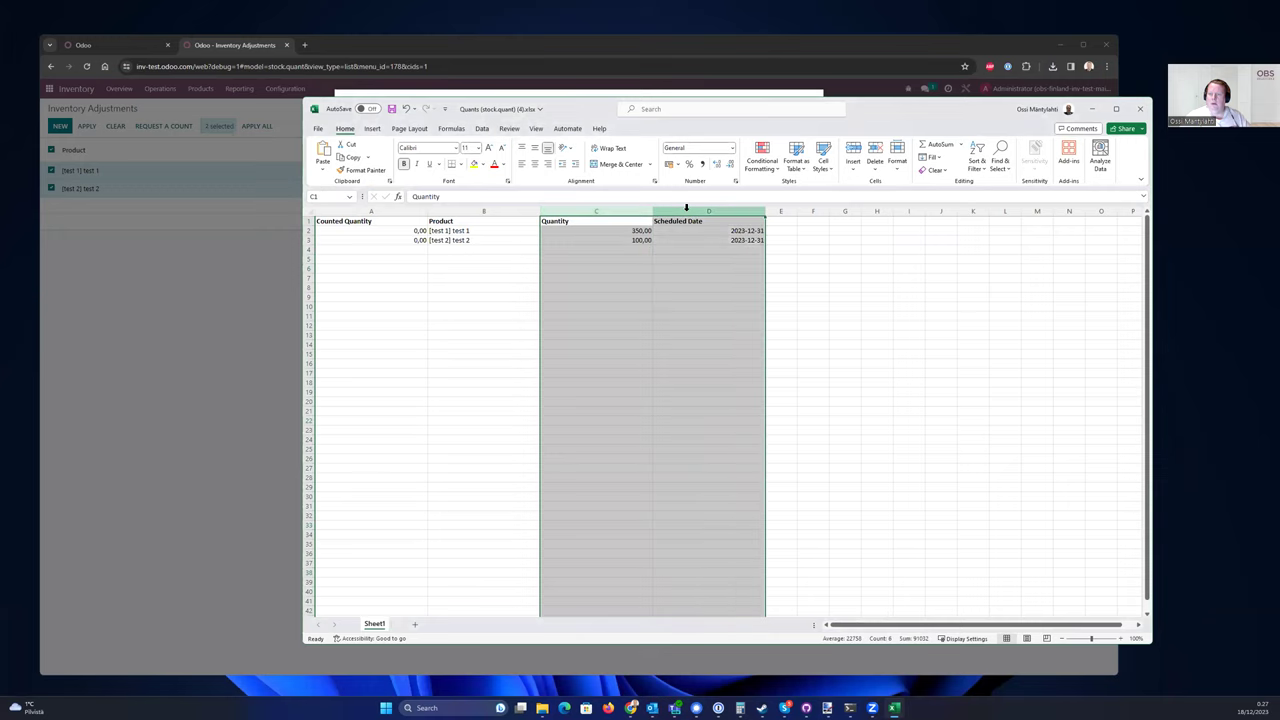
right_click(690, 212)
click(722, 331)
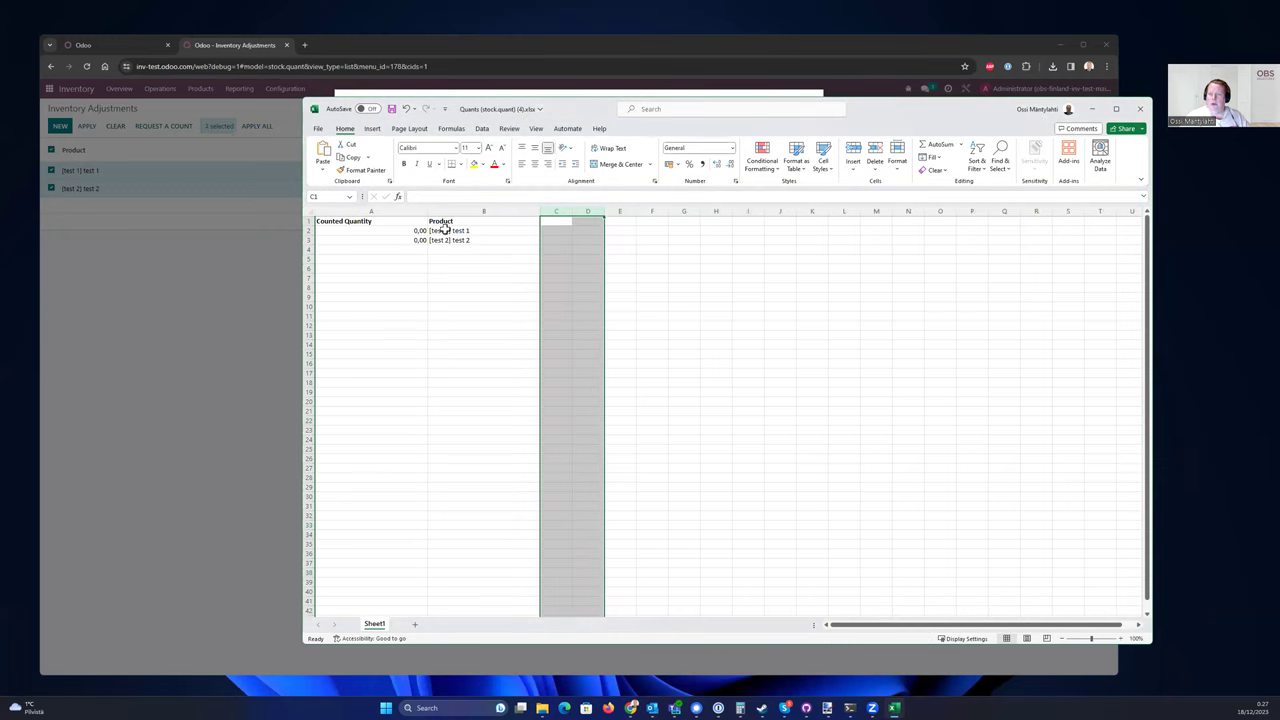
click(438, 270)
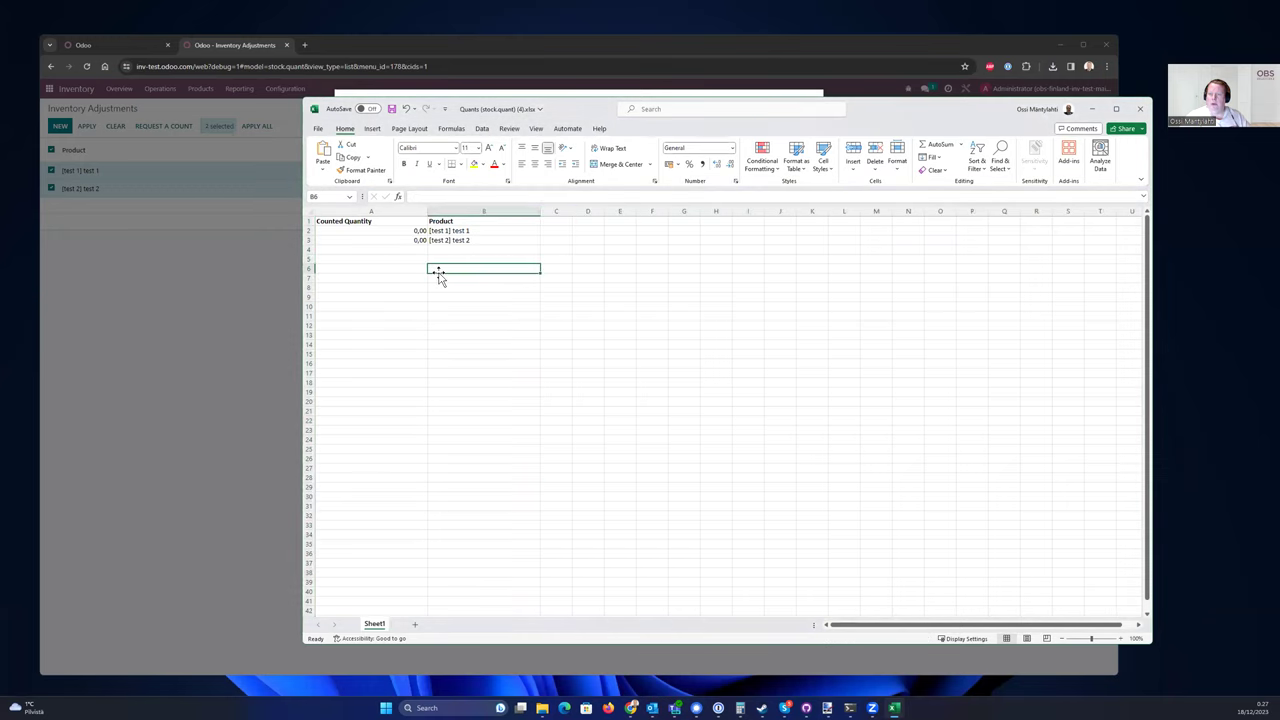
Enter counted quantities 1000 for test 1 and 333 for test 2, and save the workbook.
click(380, 233)
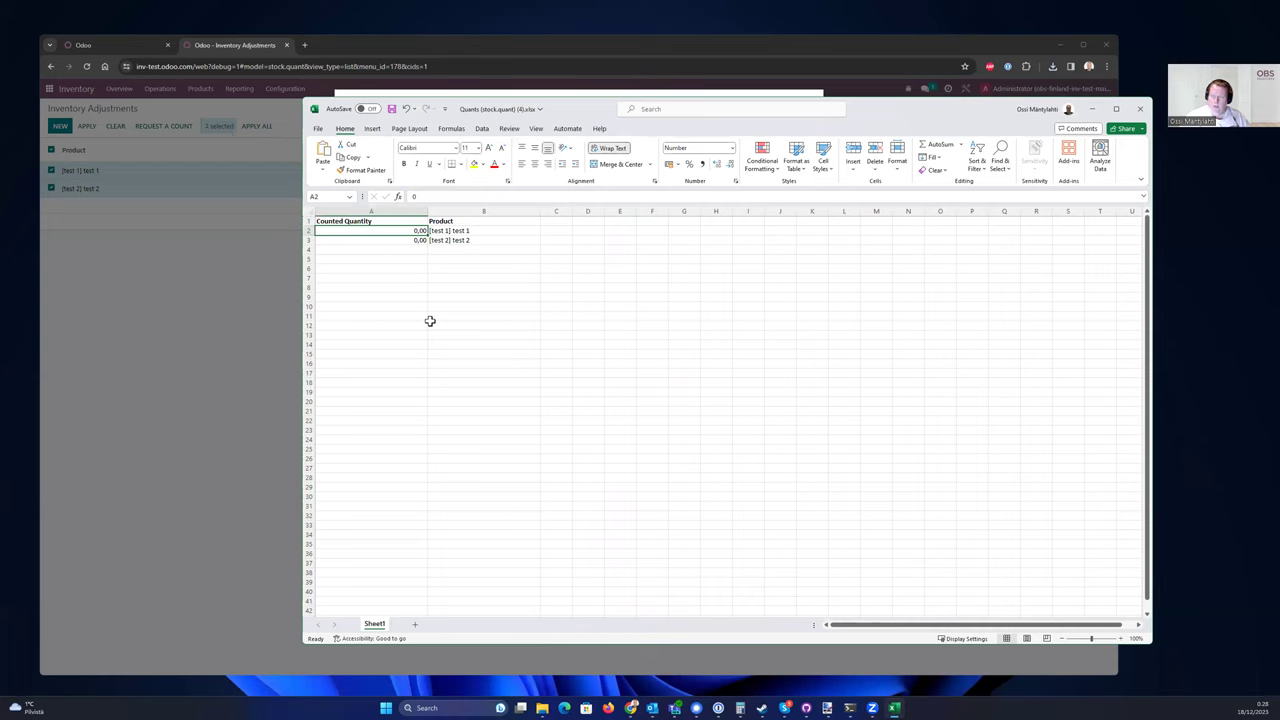
text(1000)
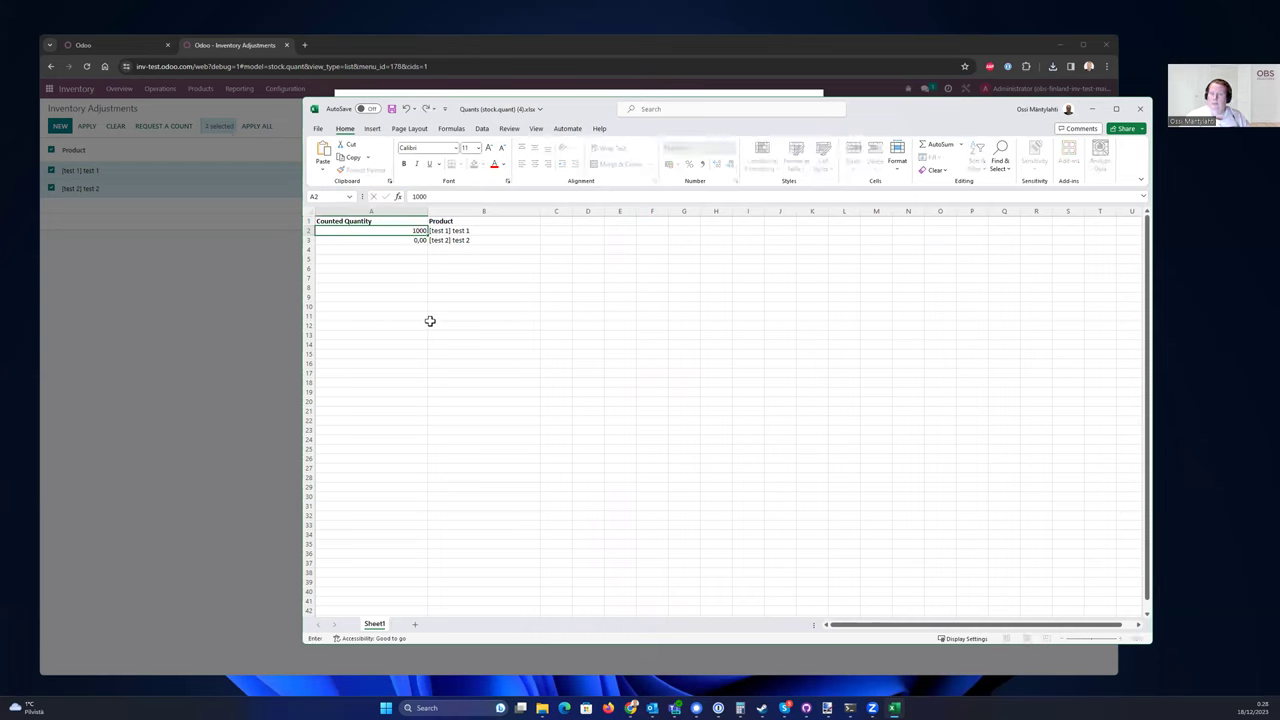
click(370, 268)
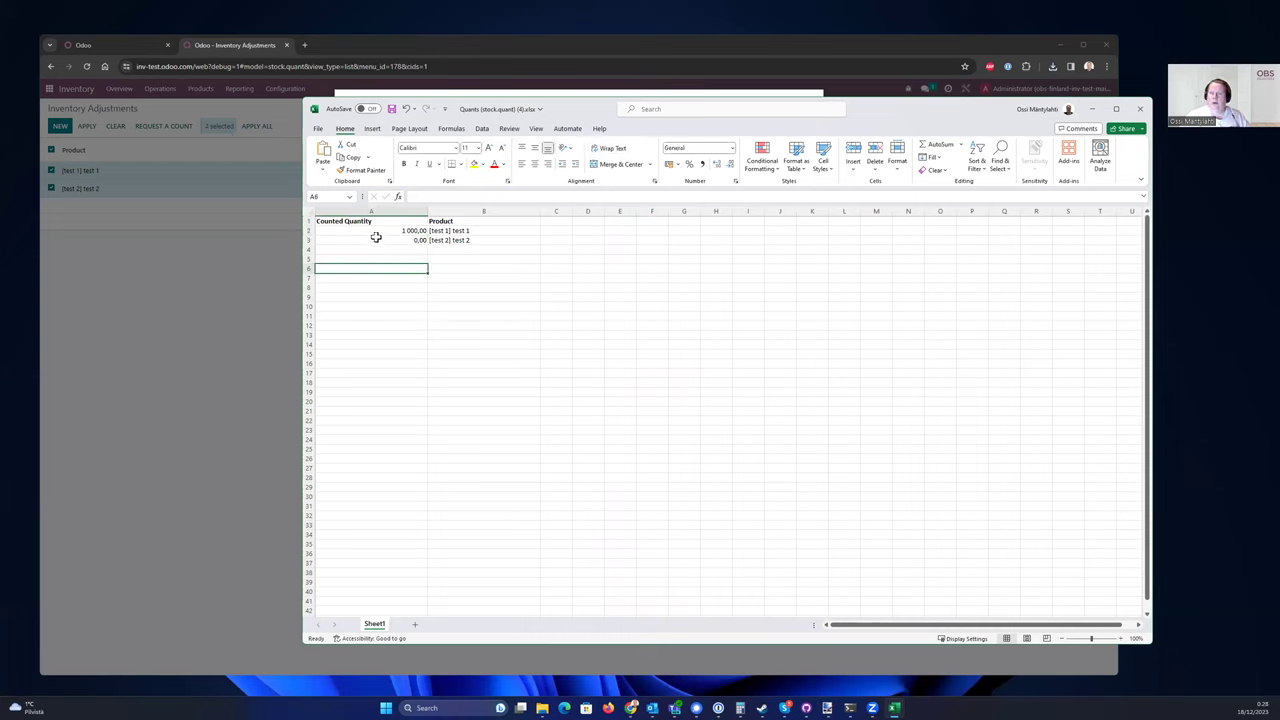
click(376, 237)
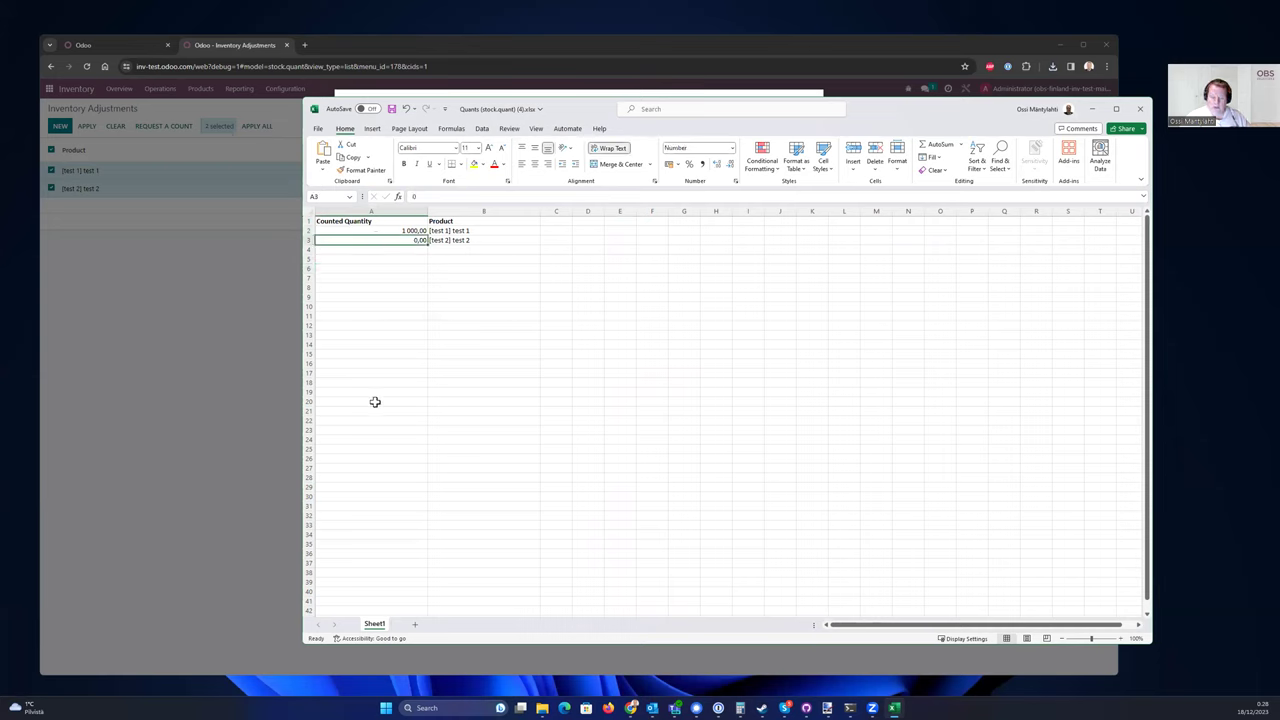
text(333)
click(374, 316)
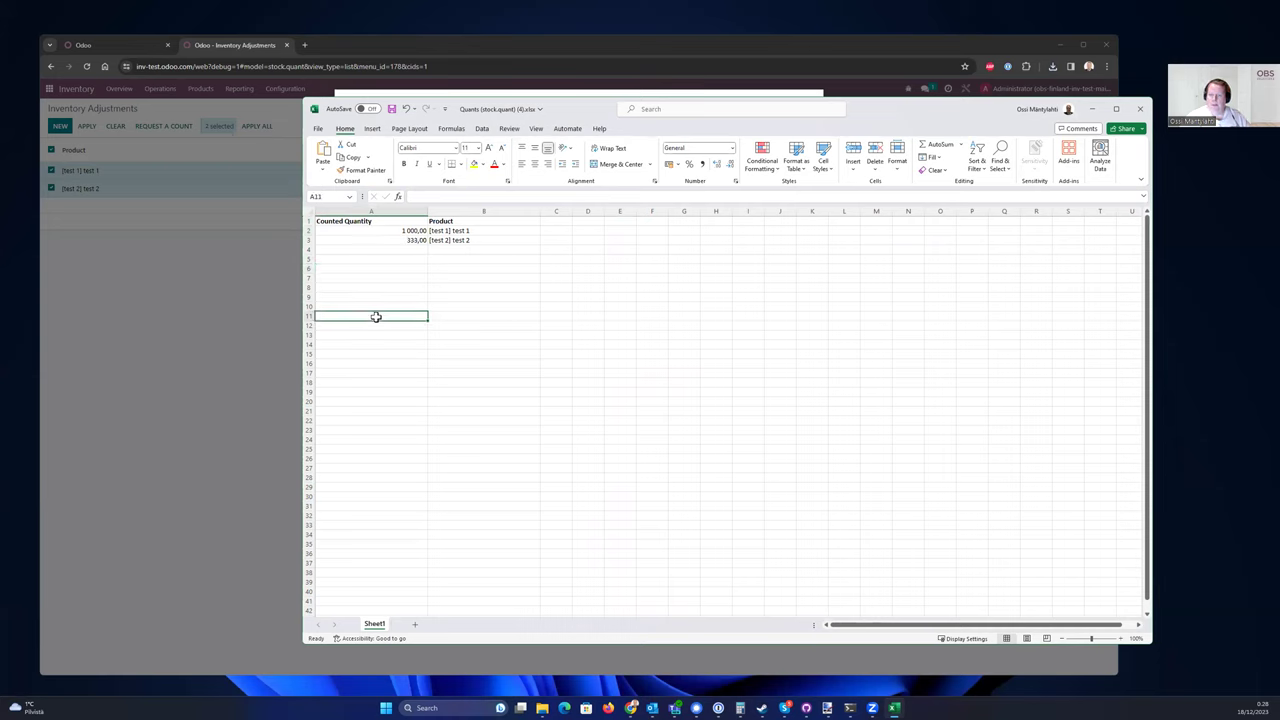
click(392, 110)
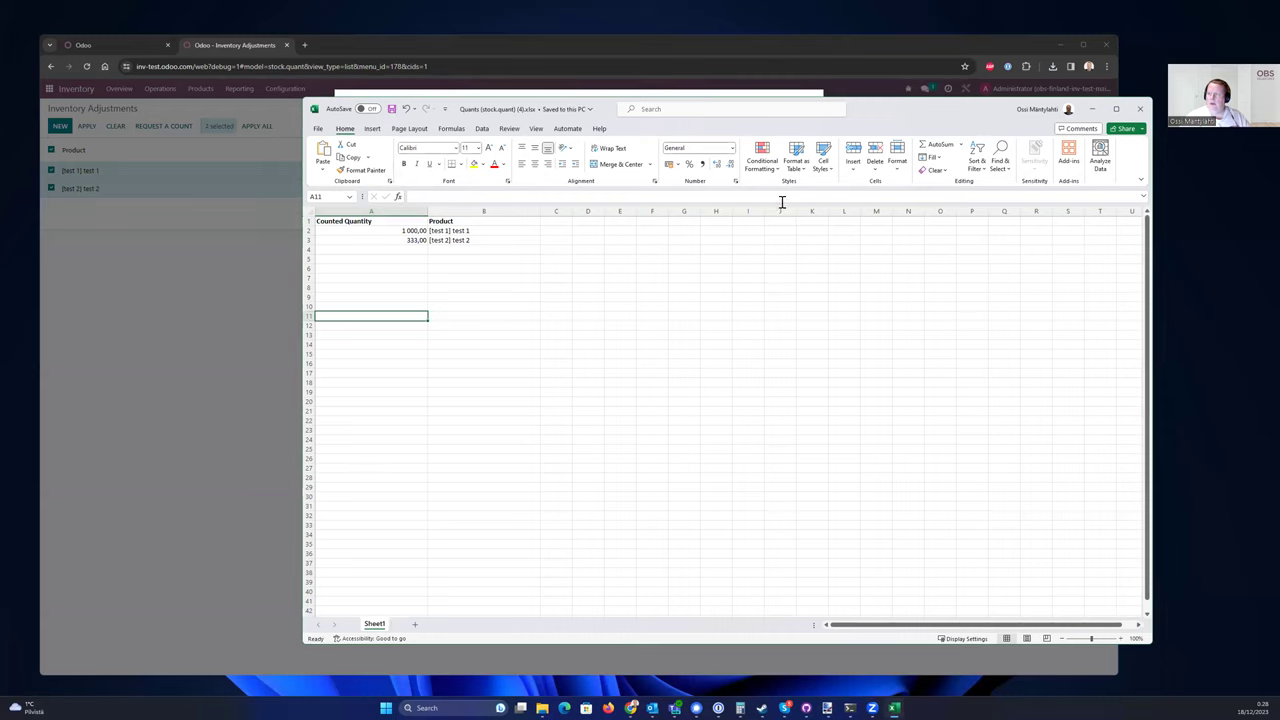
Close Excel and the leftover Export dialog, and deselect the two inventory rows.
click(1143, 113)
click(393, 595)
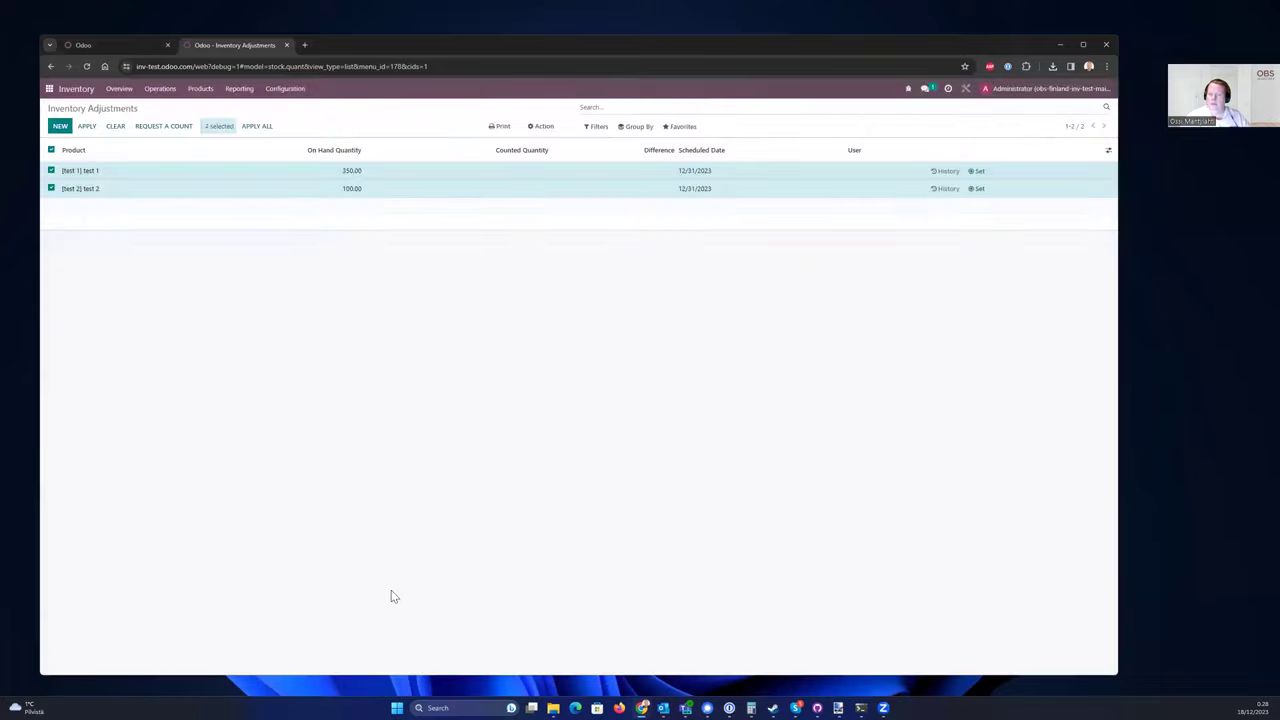
click(51, 149)
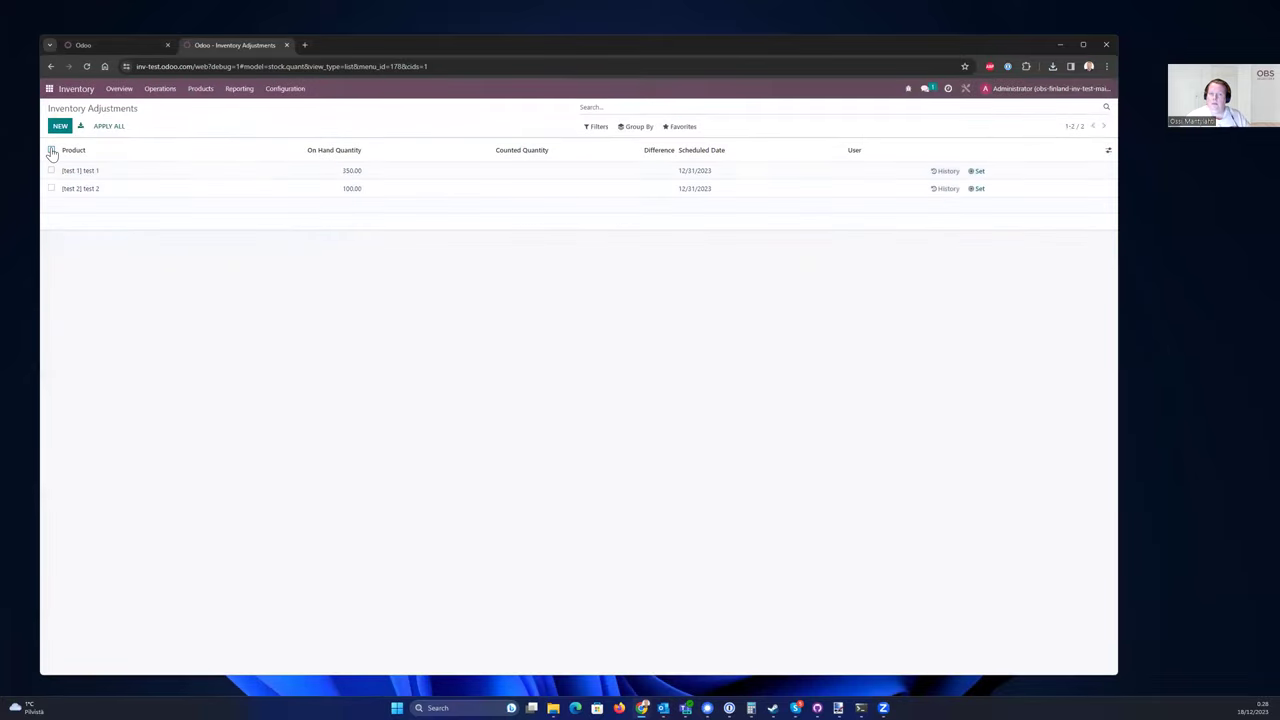
Import 'Quants (stock.quant) (4).xlsx' via Favorites > Import records, testing before importing.
click(687, 128)
click(696, 162)
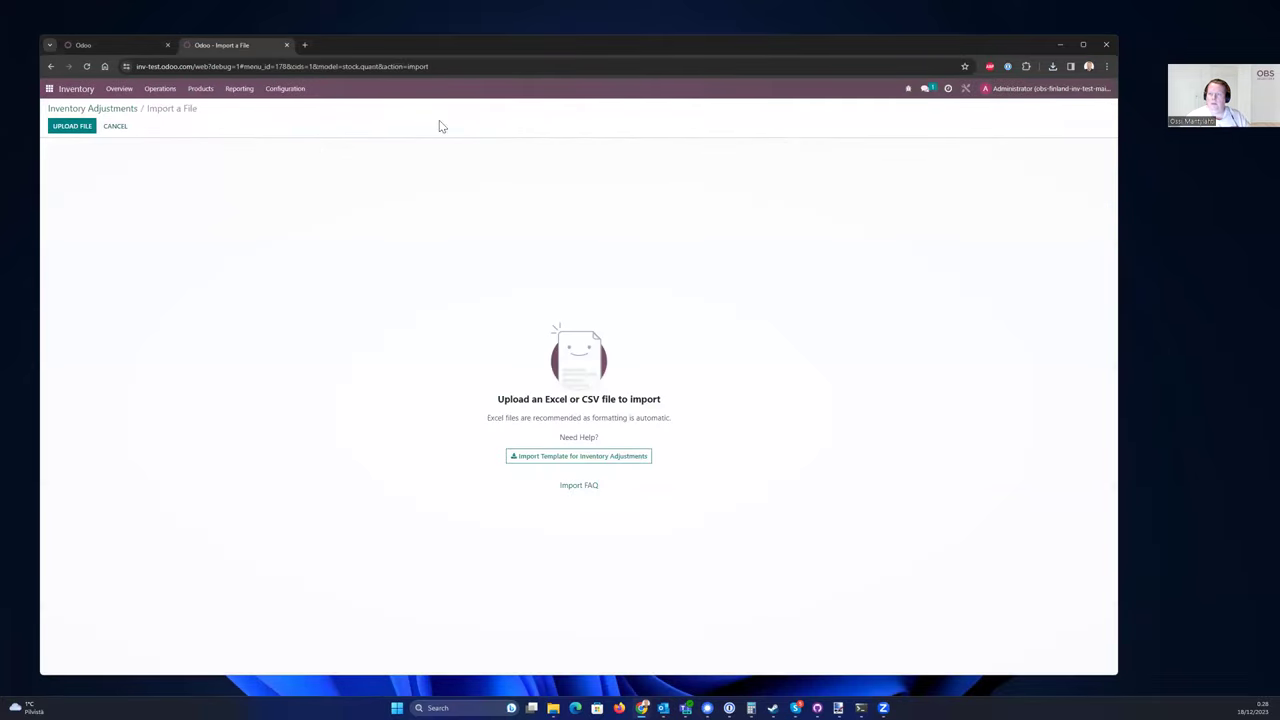
click(78, 126)
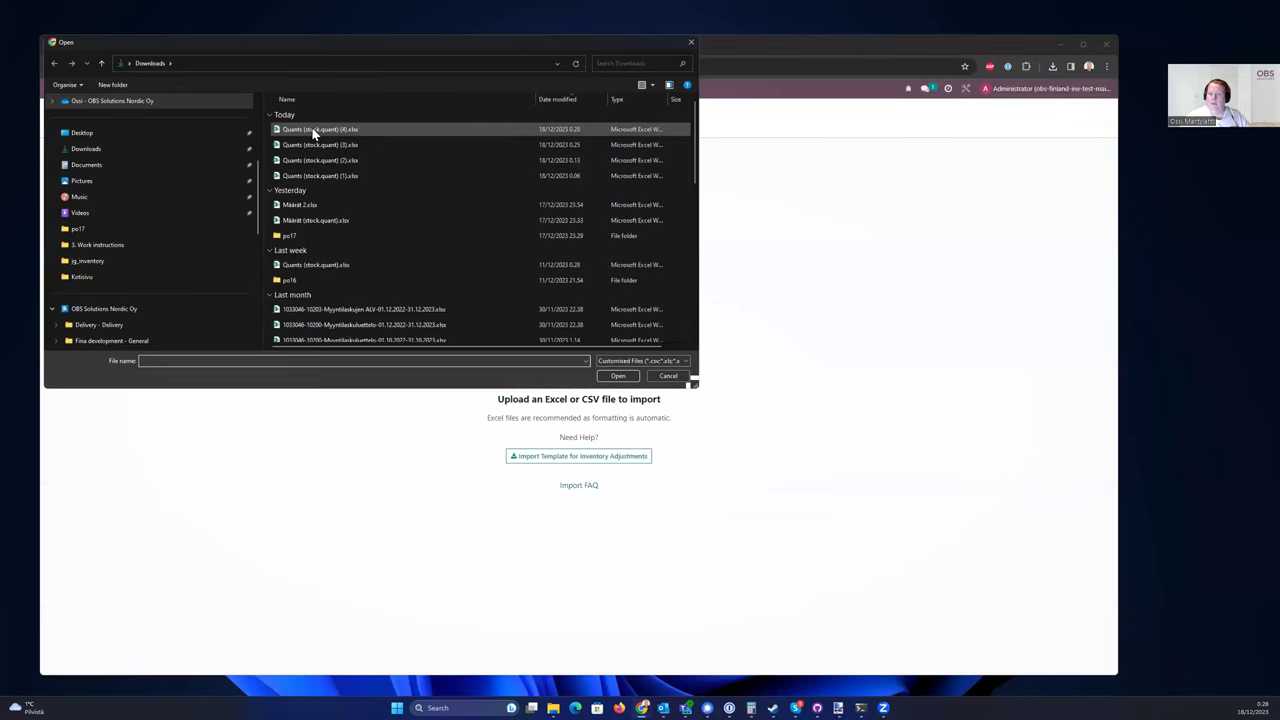
double_click(314, 130)
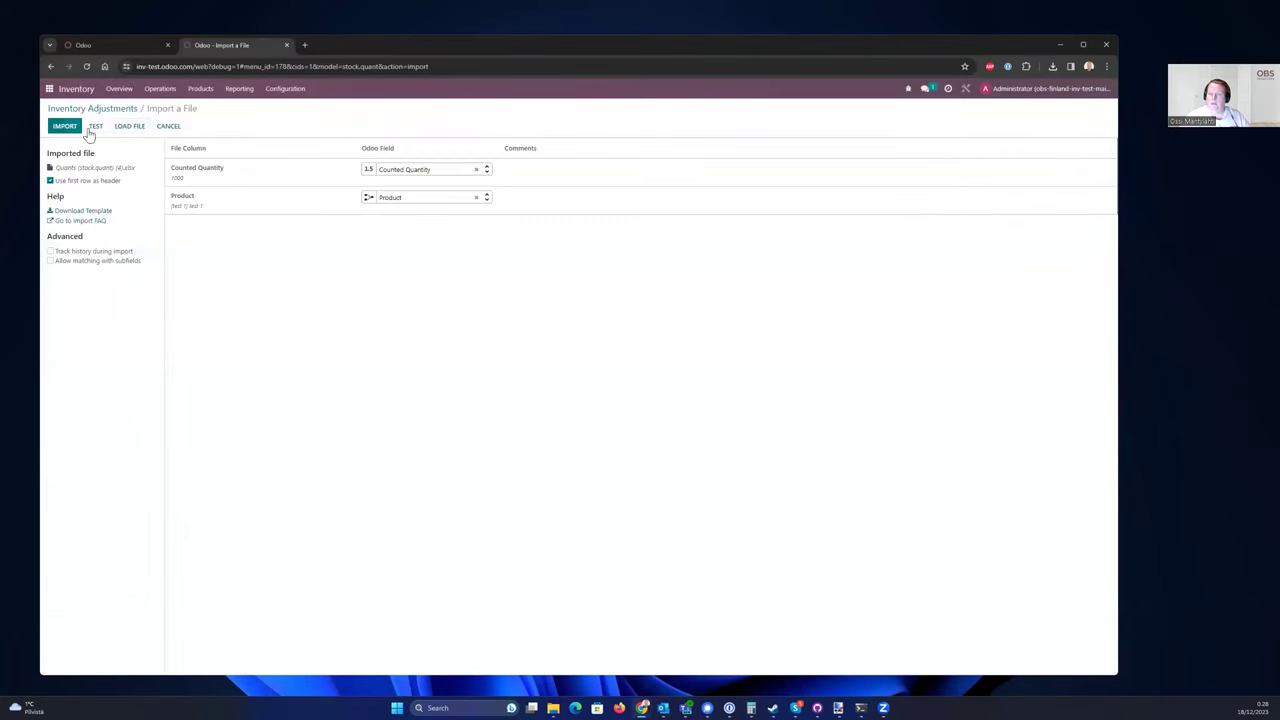
click(87, 126)
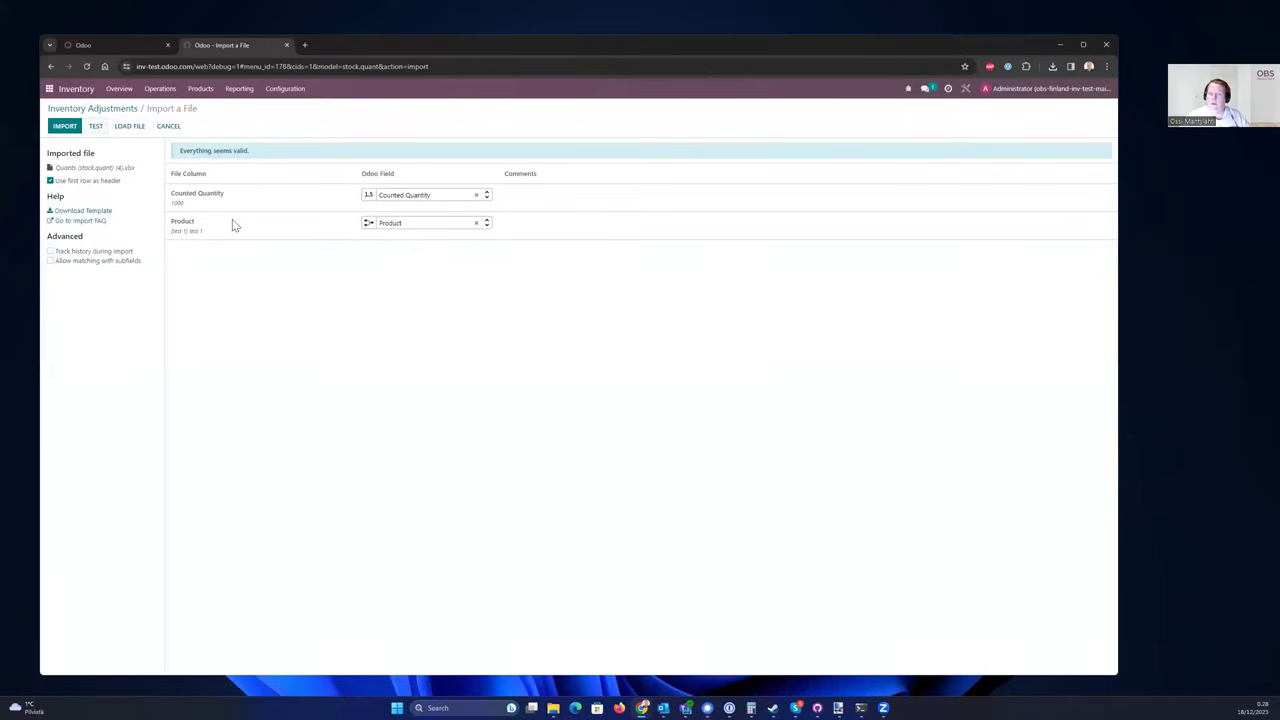
click(64, 126)
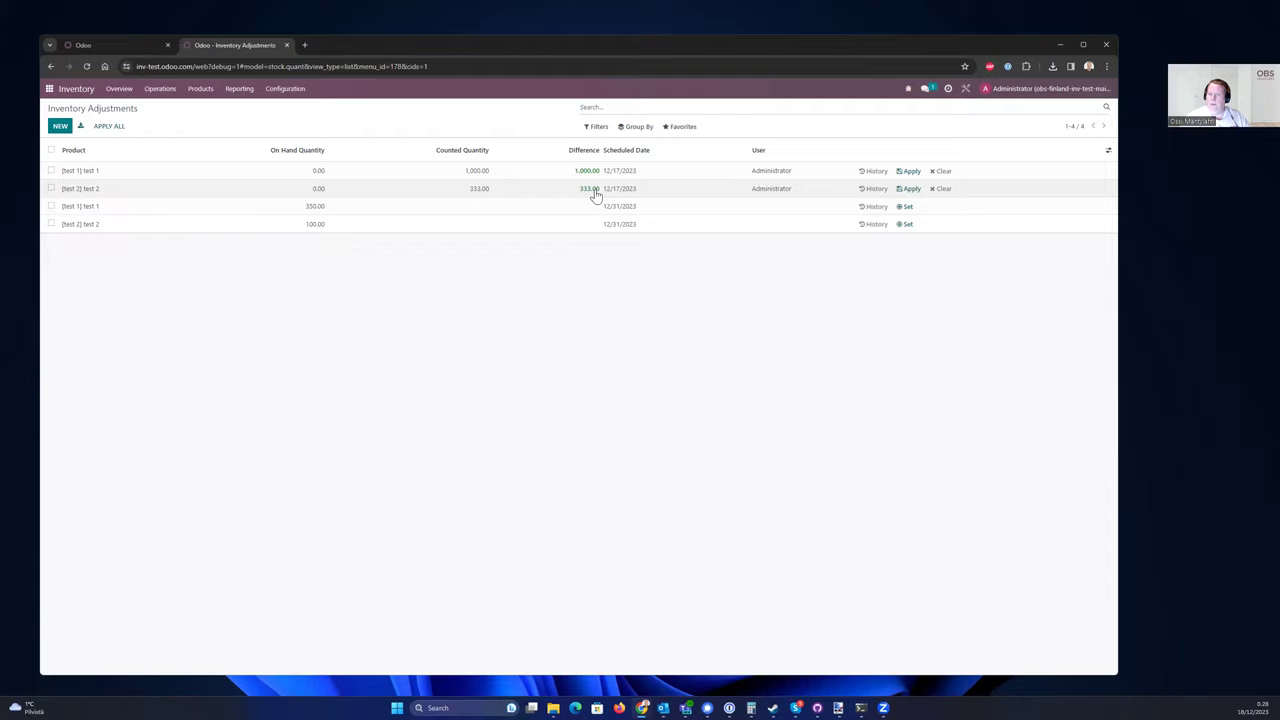
Apply the imported counts for test 1 and test 2 with a custom reference text.
click(51, 170)
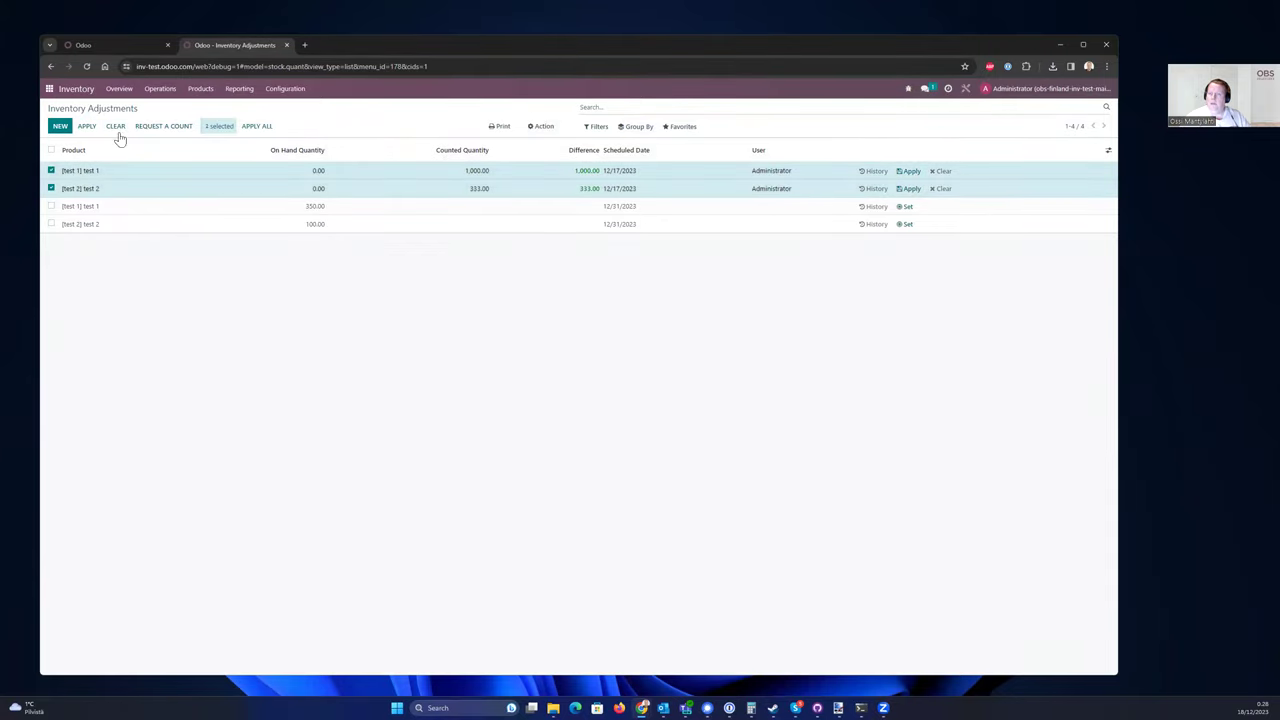
click(90, 127)
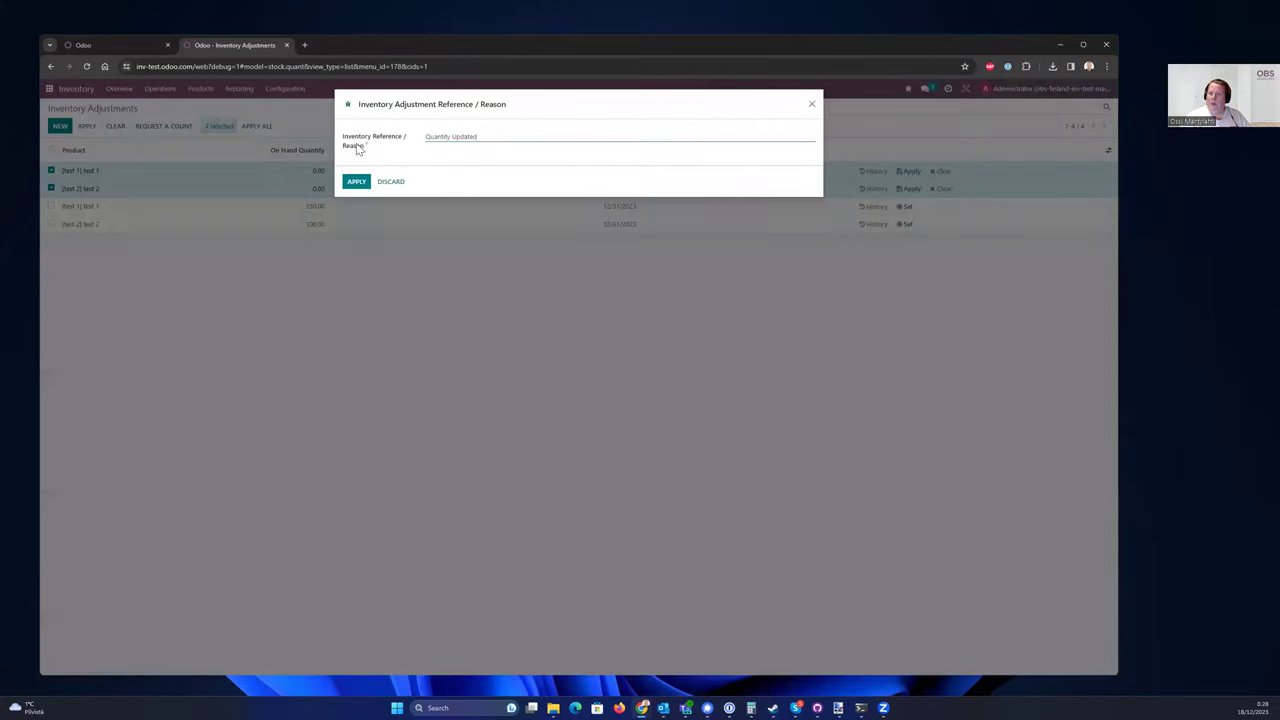
triple_click(507, 131)
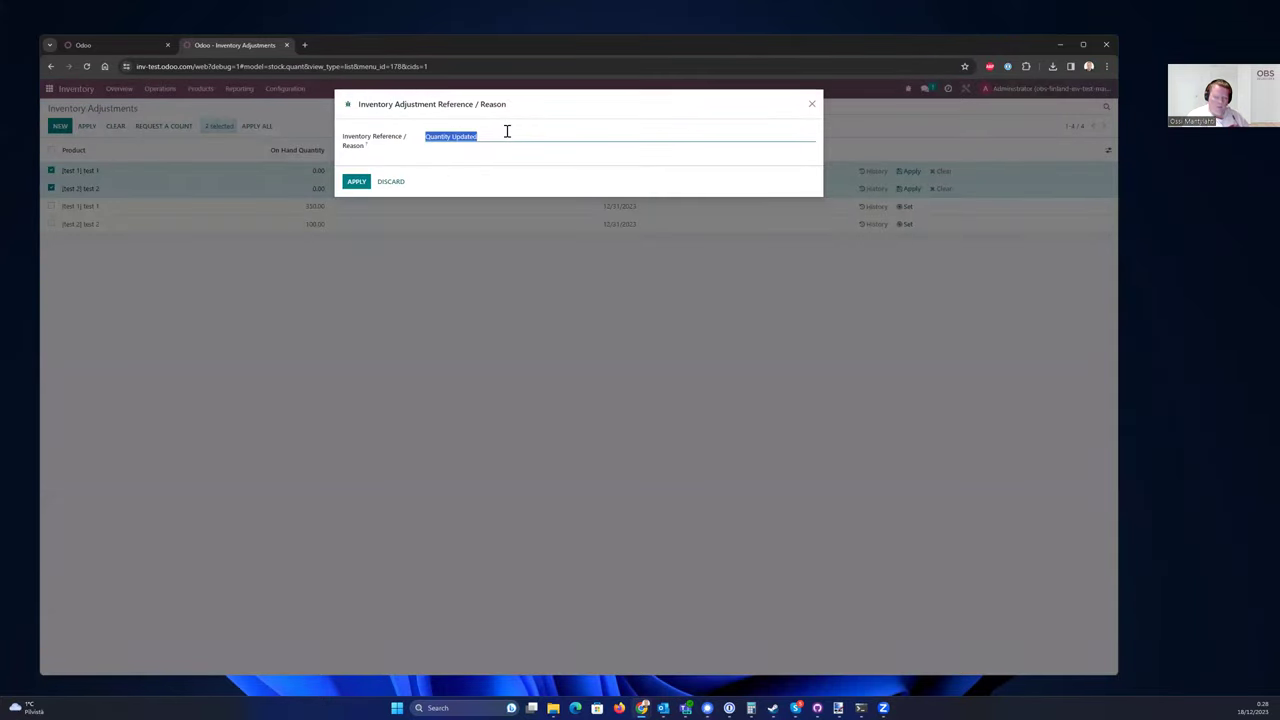
text(Test)
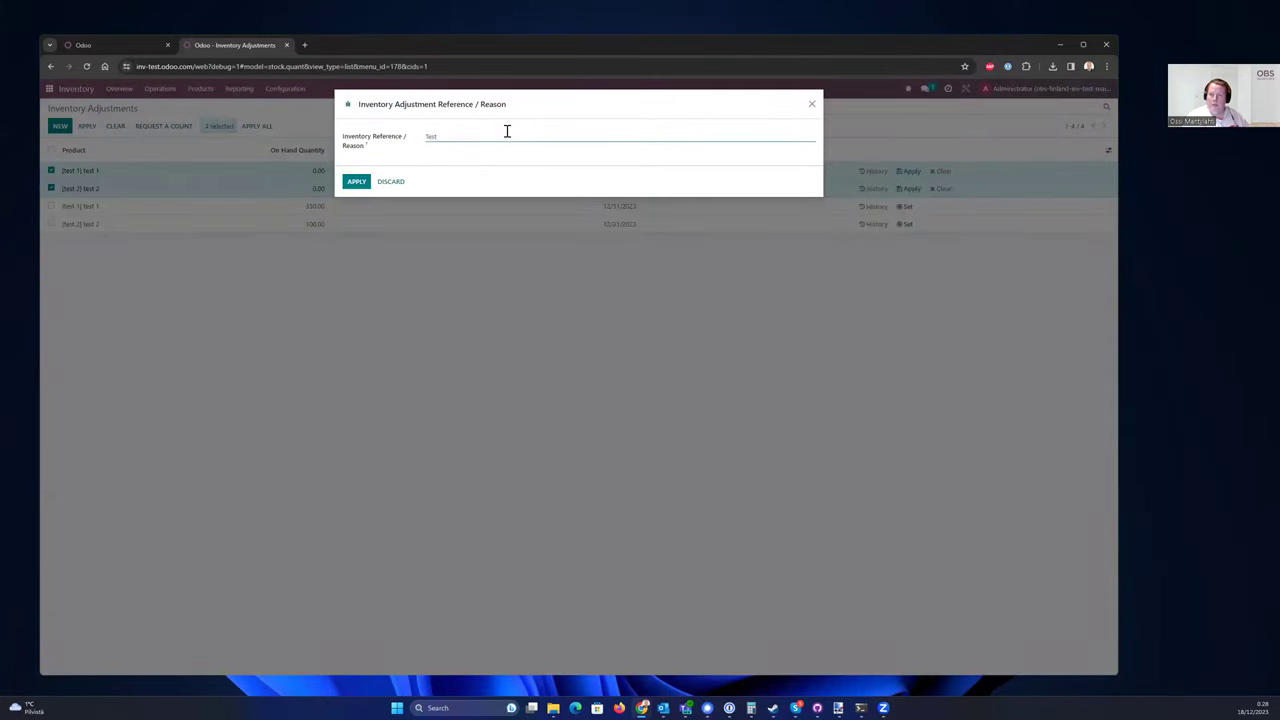
text(1)
click(357, 181)
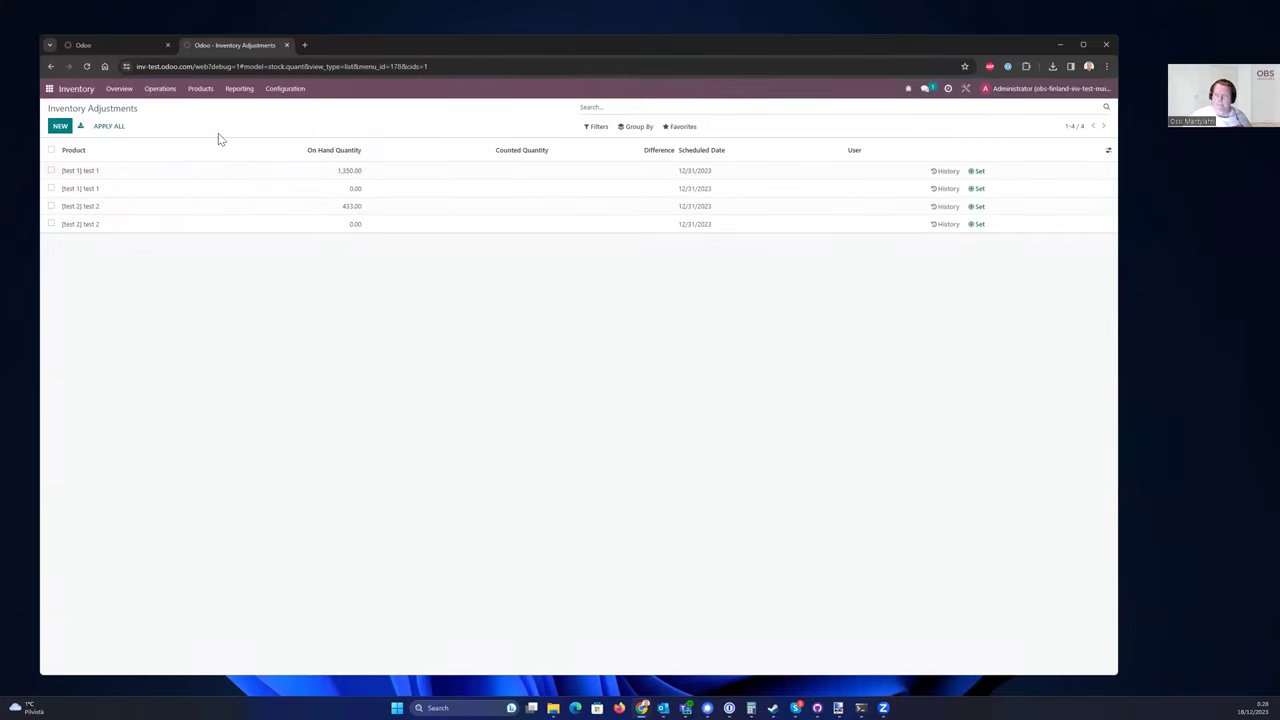
Open Inventory Products to see test 1 at 1,350 and test 2 at 433 on hand.
click(160, 89)
click(84, 89)
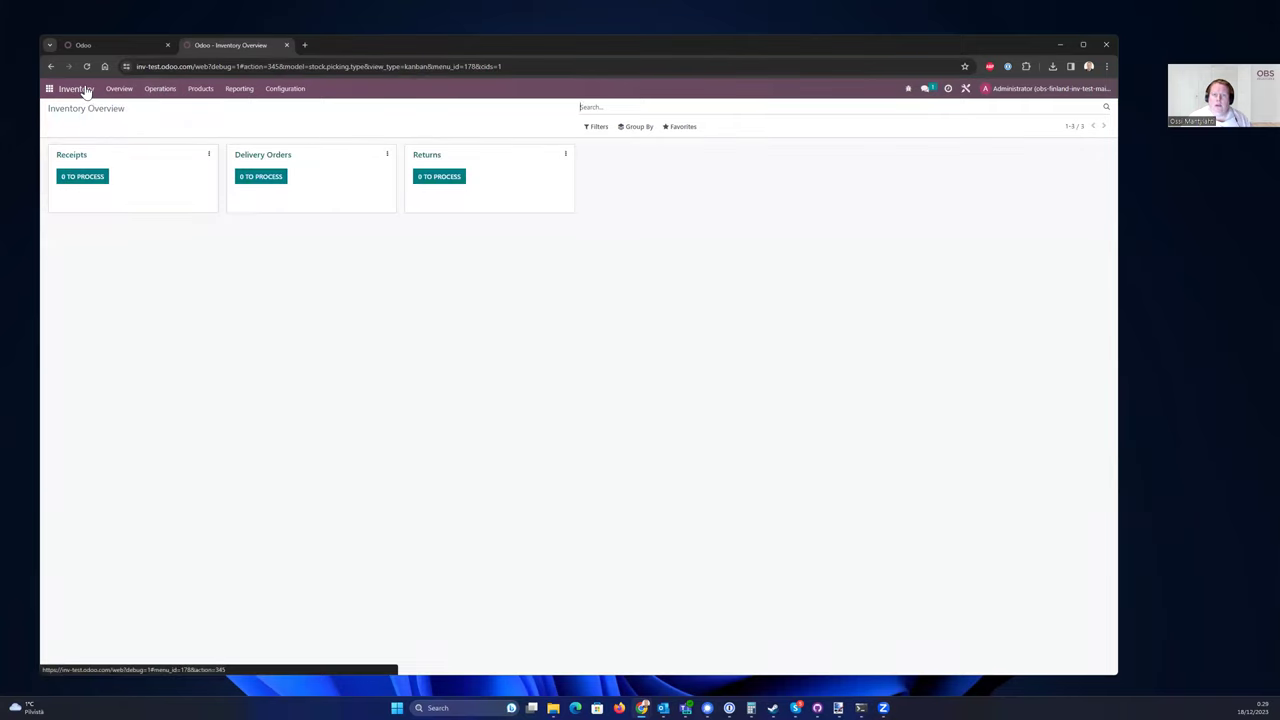
click(200, 89)
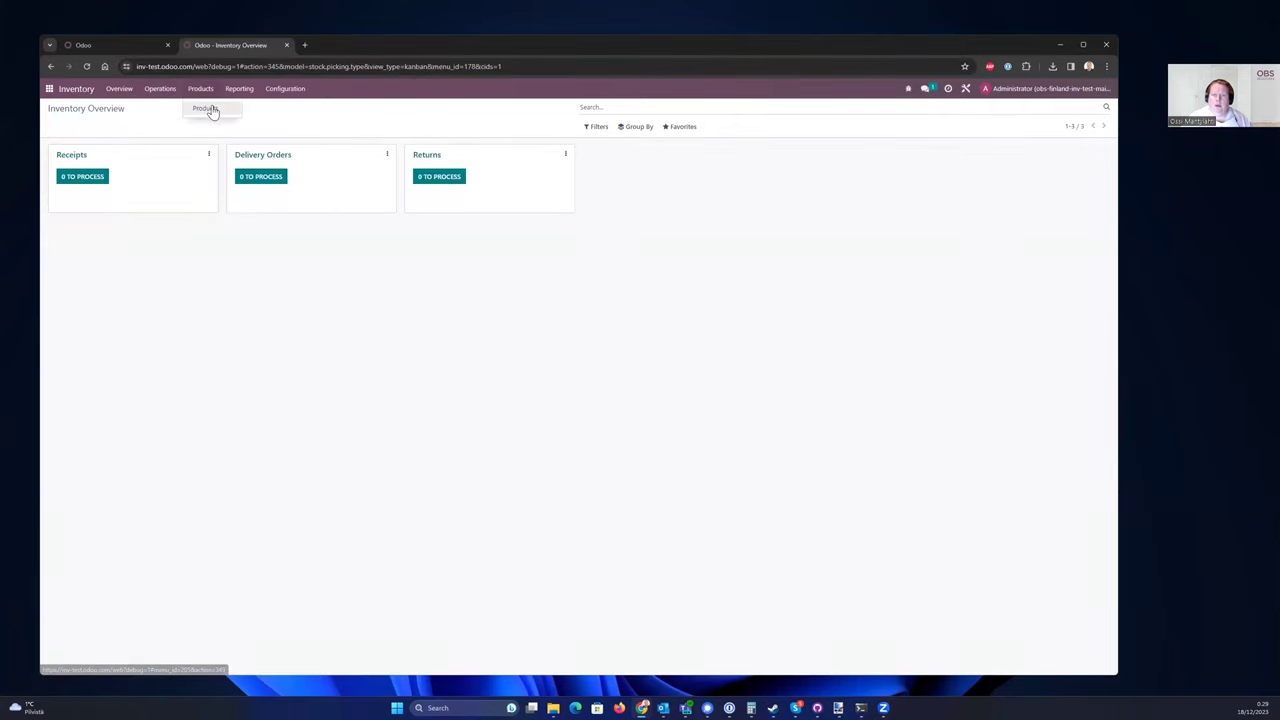
click(205, 108)
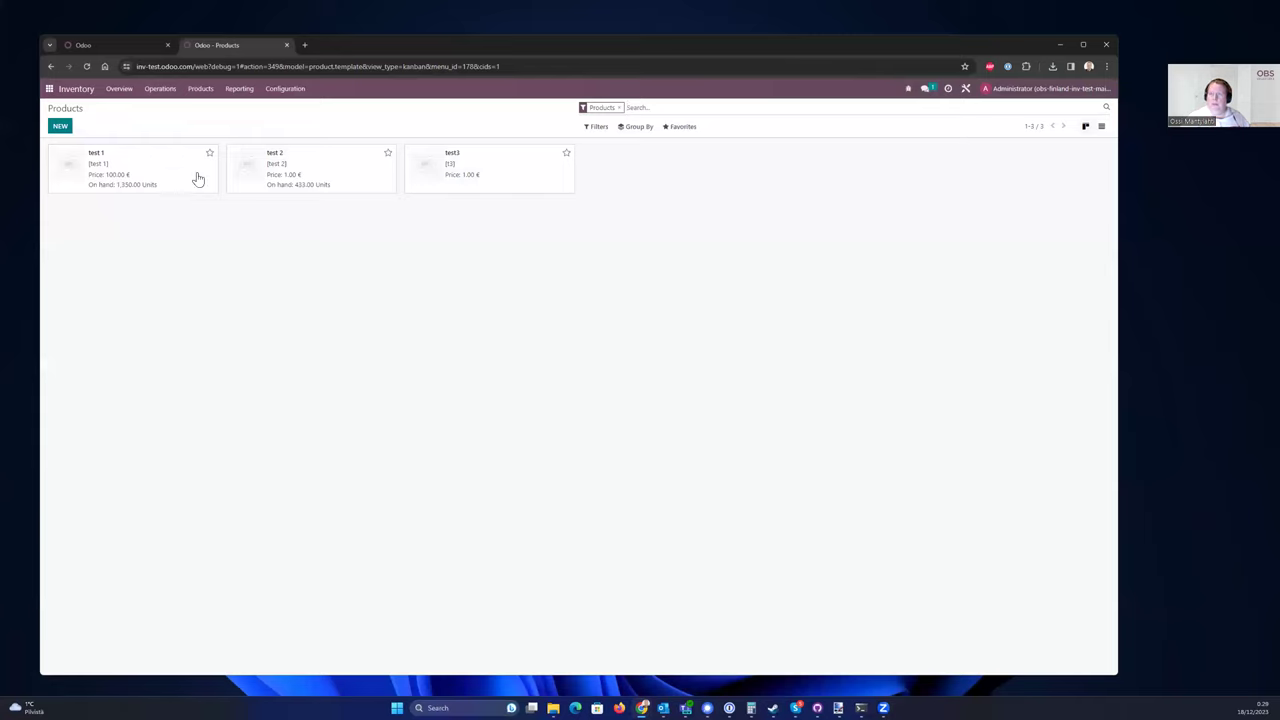
Load runbot.odoo.com in a new tab and open a 16.0 build's backend at /web.
click(307, 46)
text(runbot)
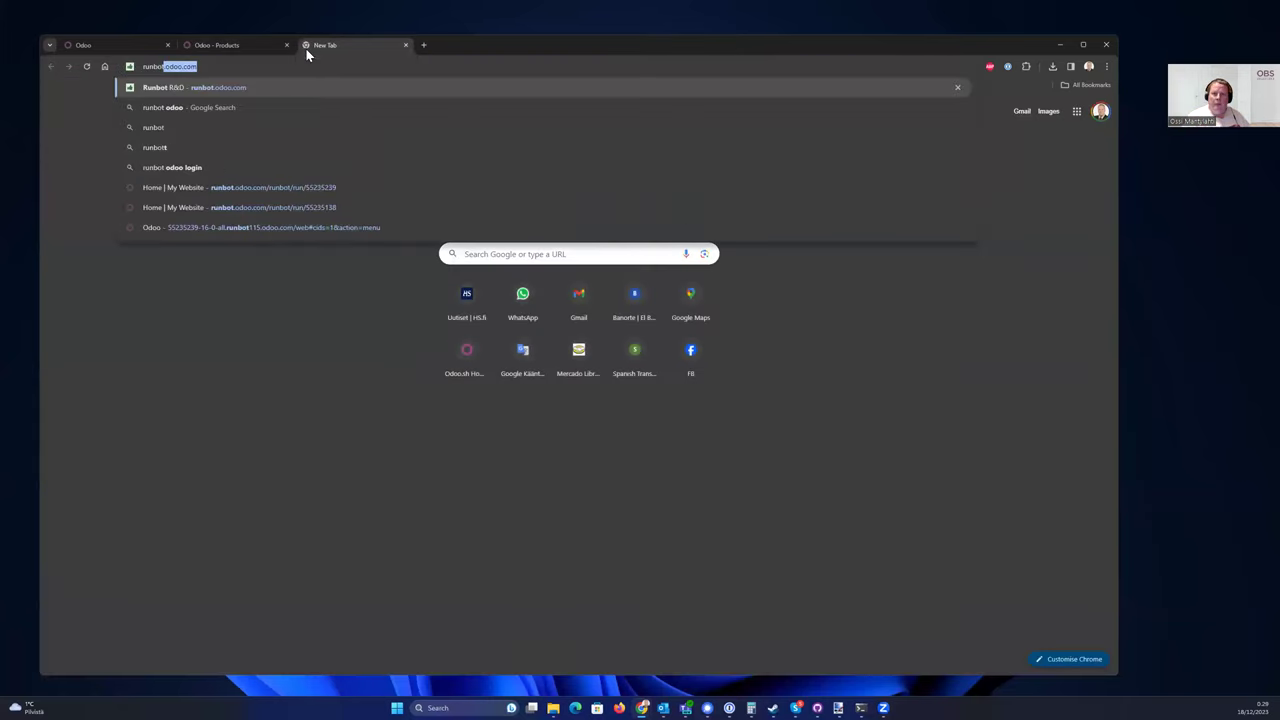
key(Return)
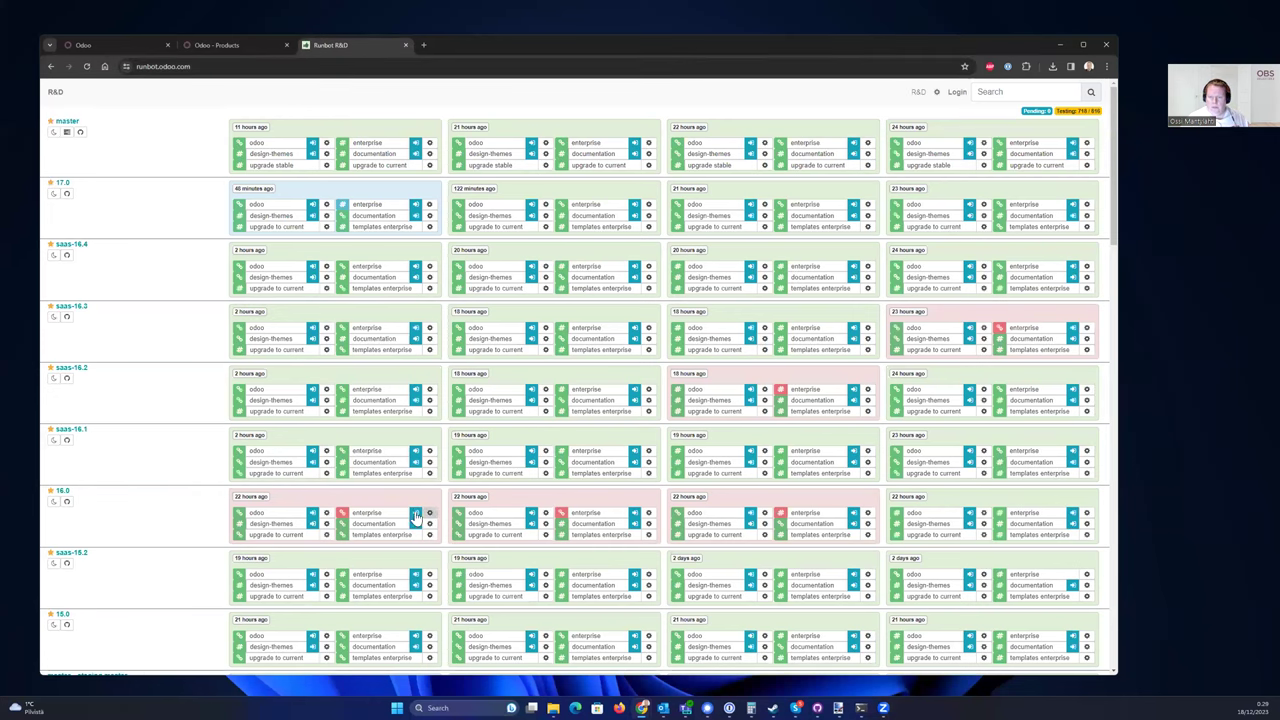
click(313, 517)
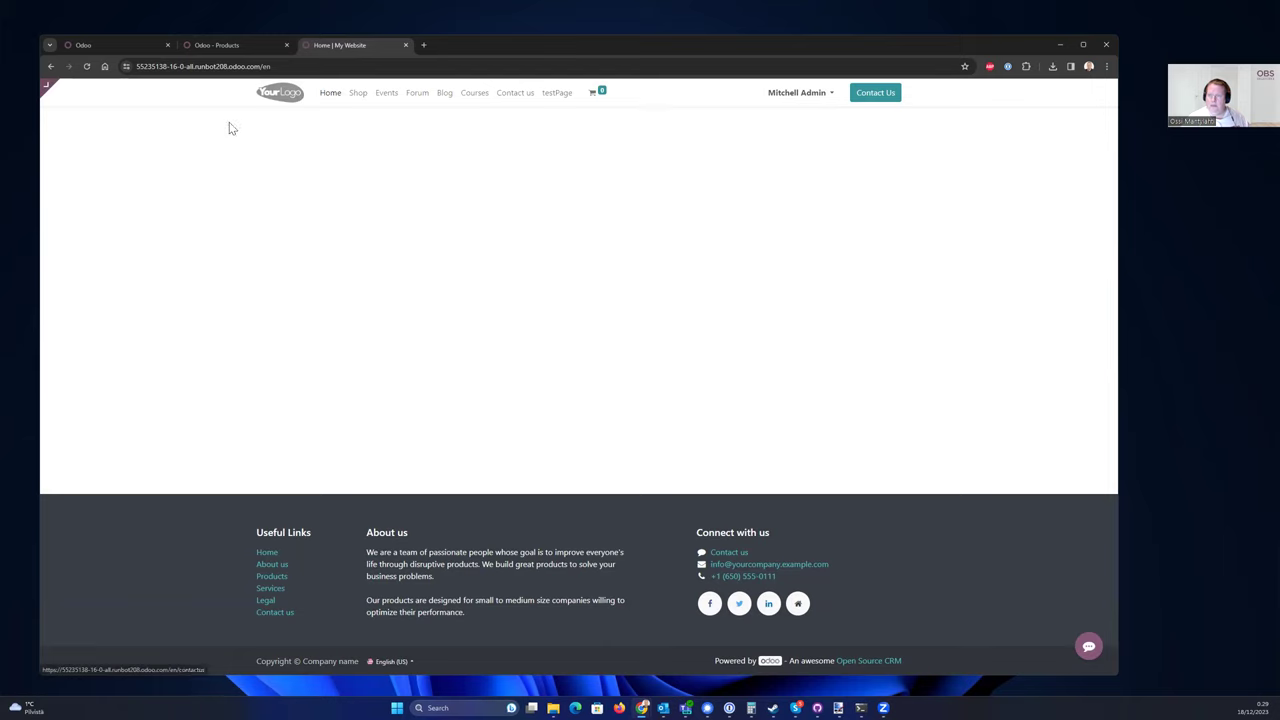
click(318, 67)
key(BackSpace)
key(BackSpace)
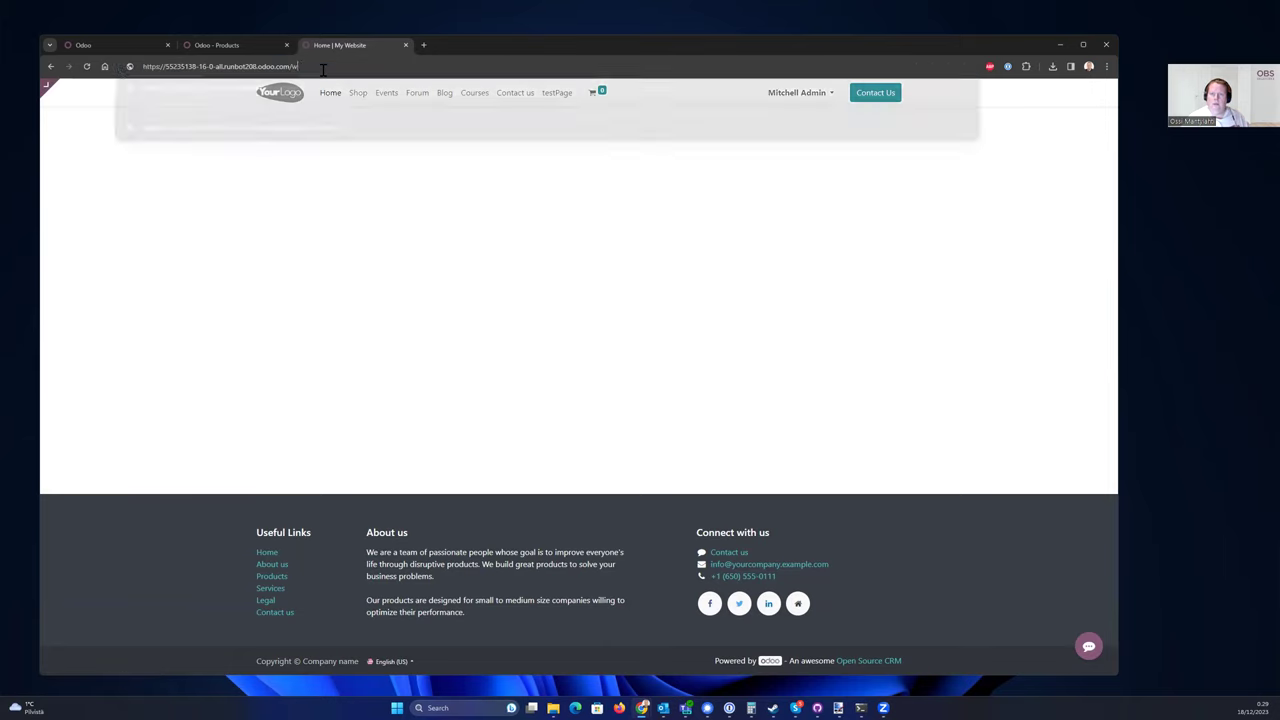
text(web)
key(Return)
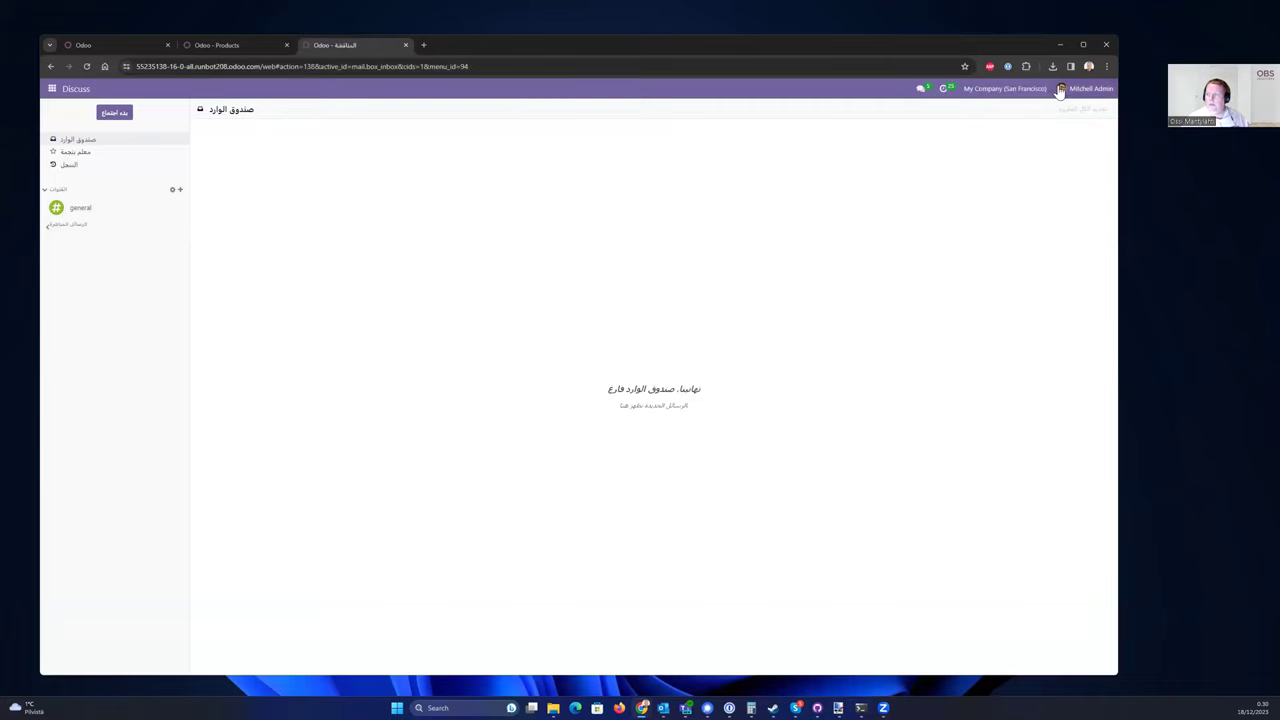
Set the admin's profile language to English (US), save, and reload the page.
click(1054, 89)
click(1085, 89)
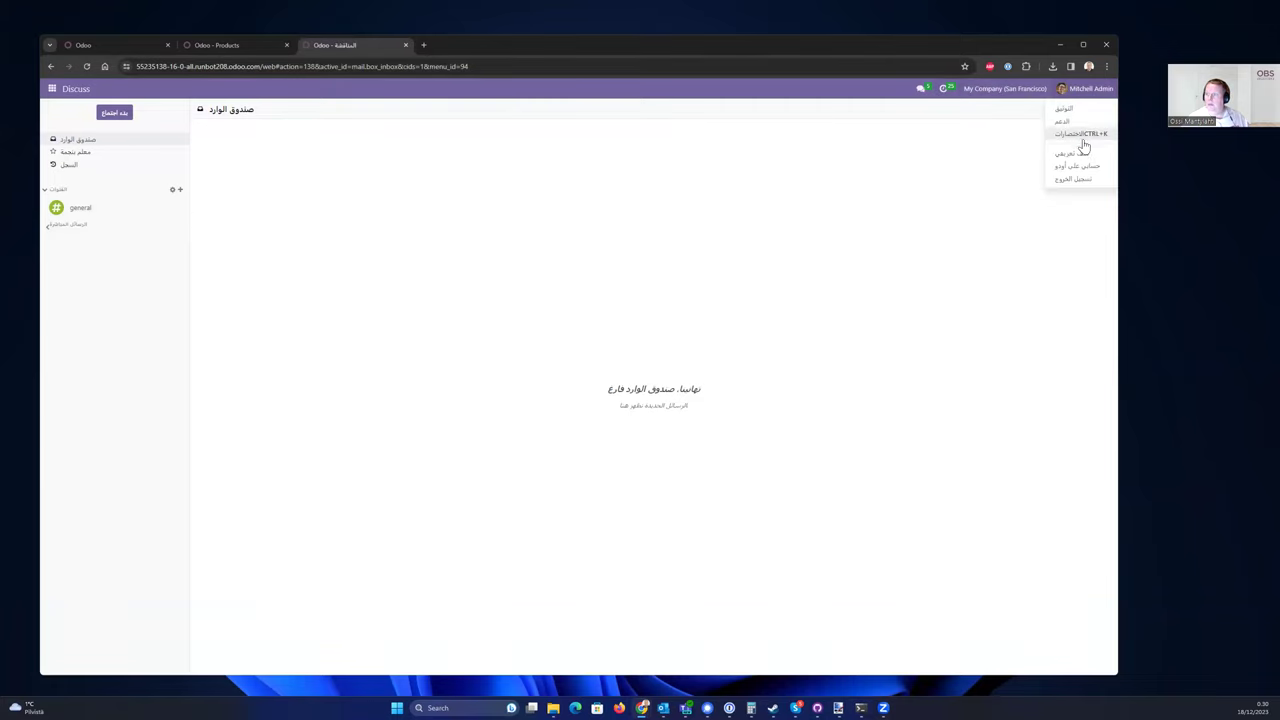
click(774, 269)
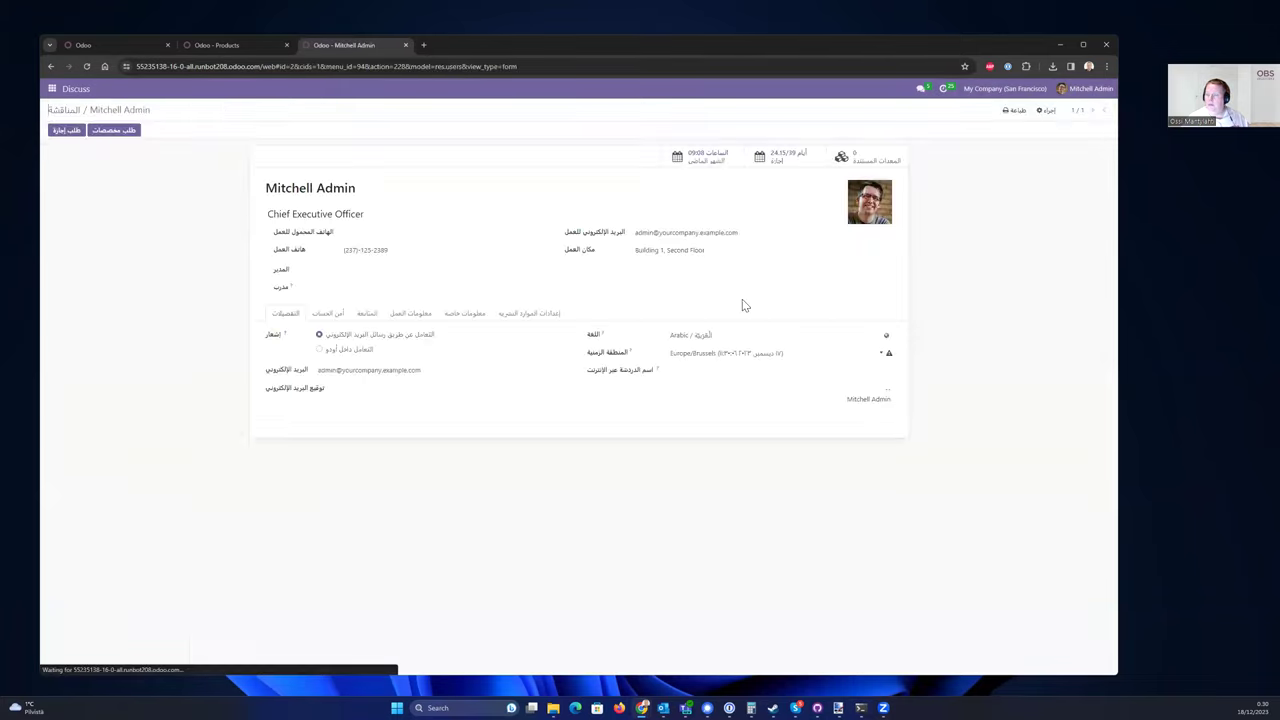
click(700, 337)
click(685, 356)
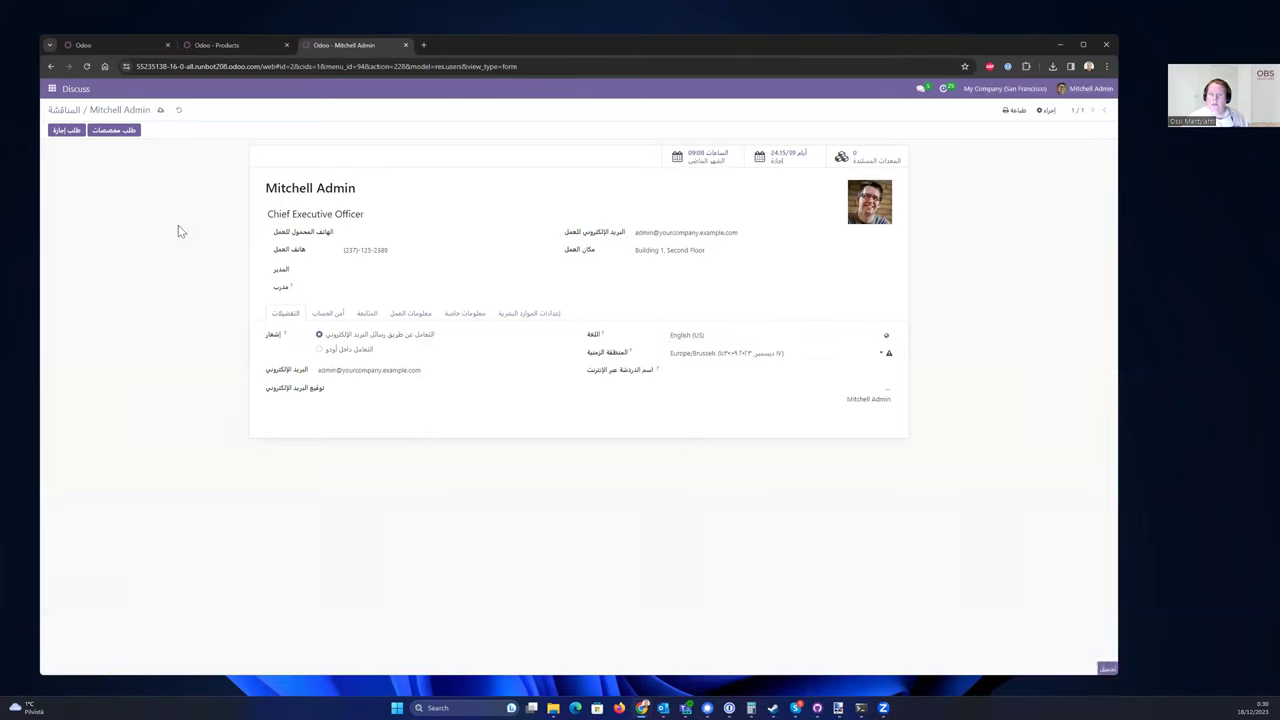
key(alt+s)
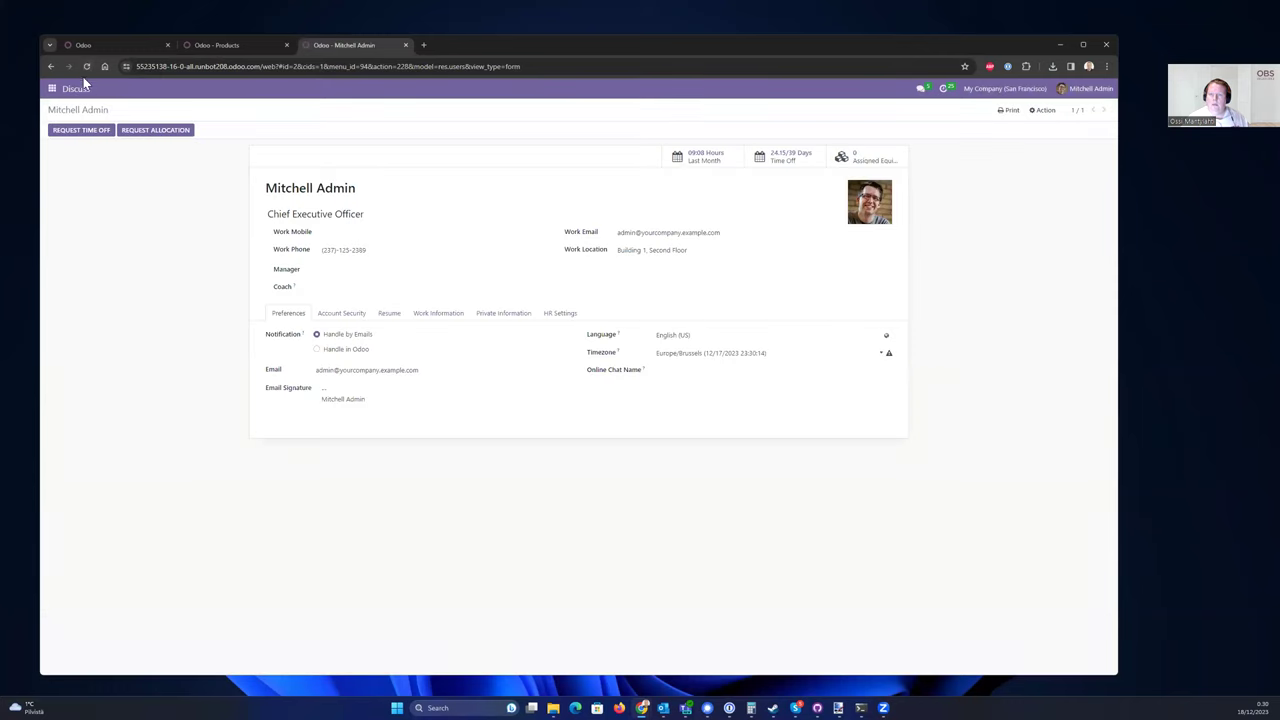
click(87, 67)
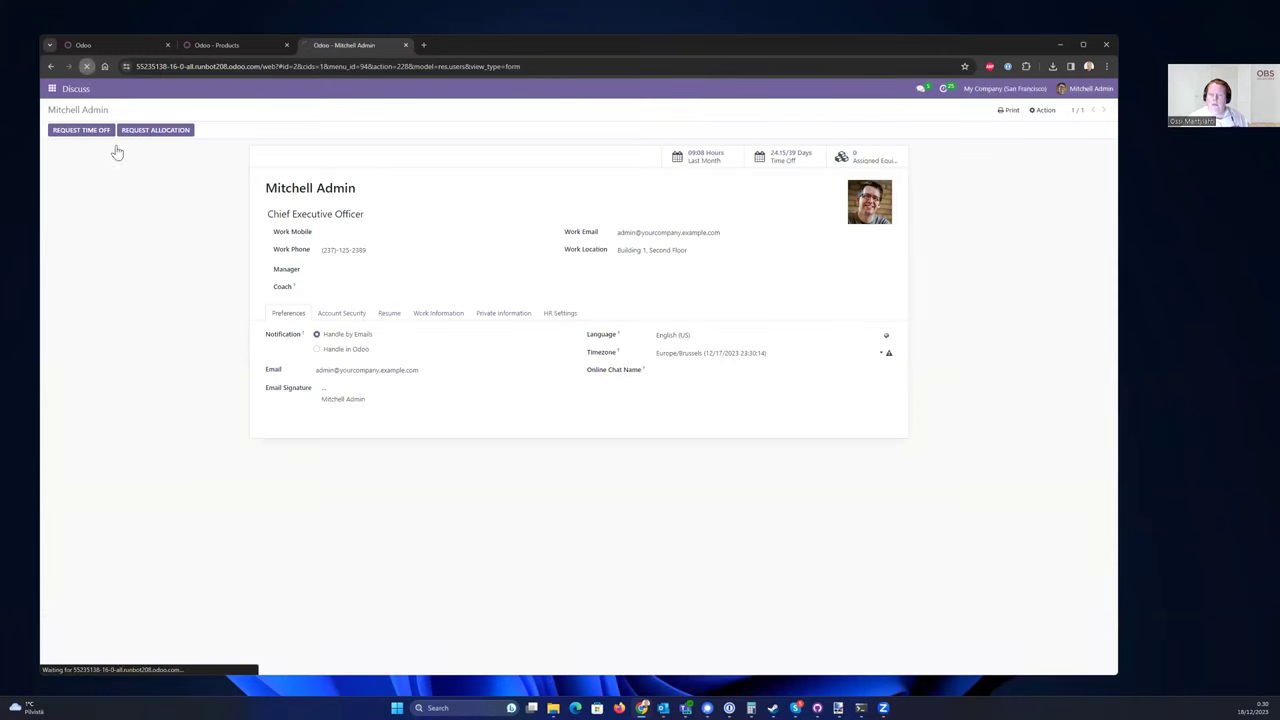
Find and open the Inventory app from the apps menu.
click(52, 91)
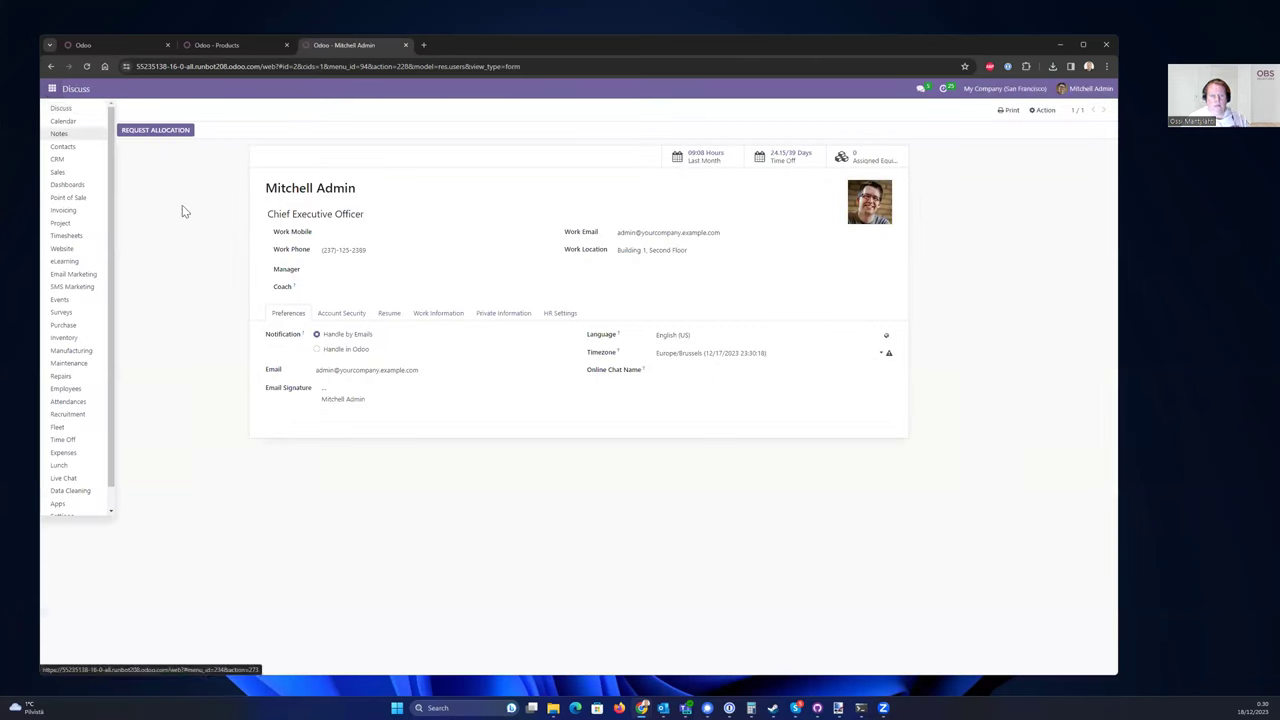
click(129, 211)
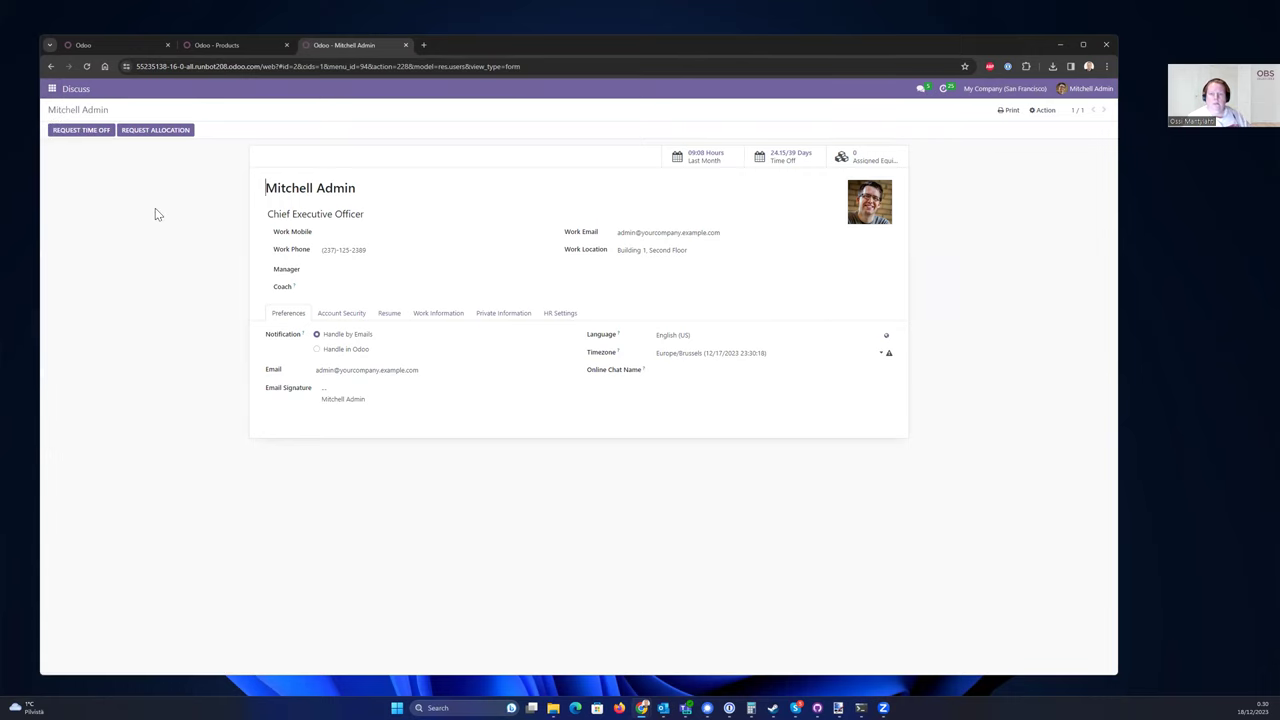
key(ctrl+f)
text(inve)
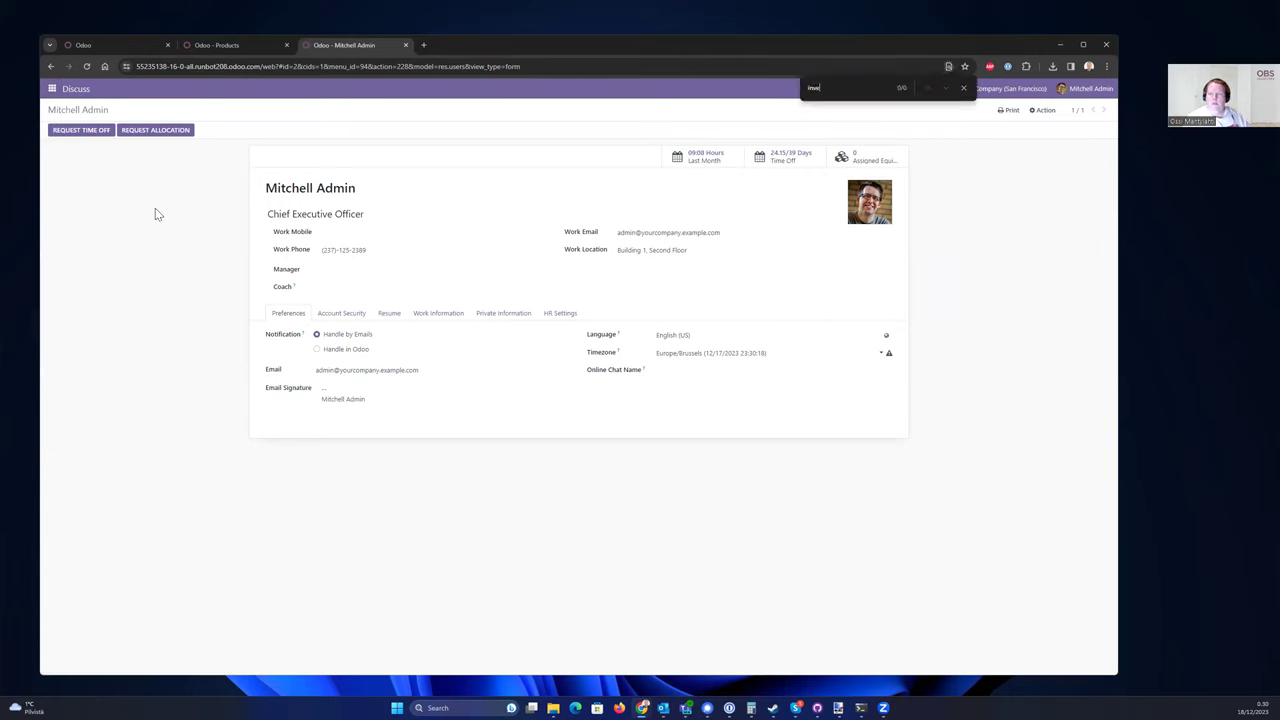
key(Escape)
click(44, 92)
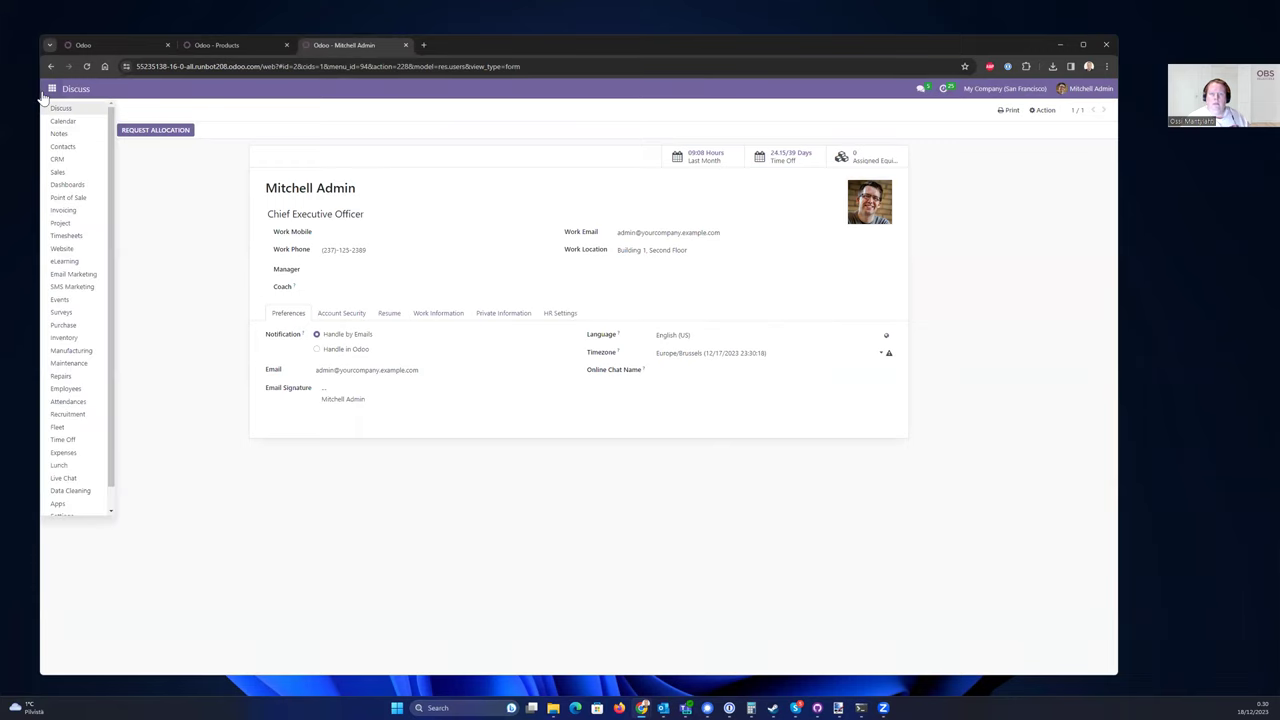
click(80, 341)
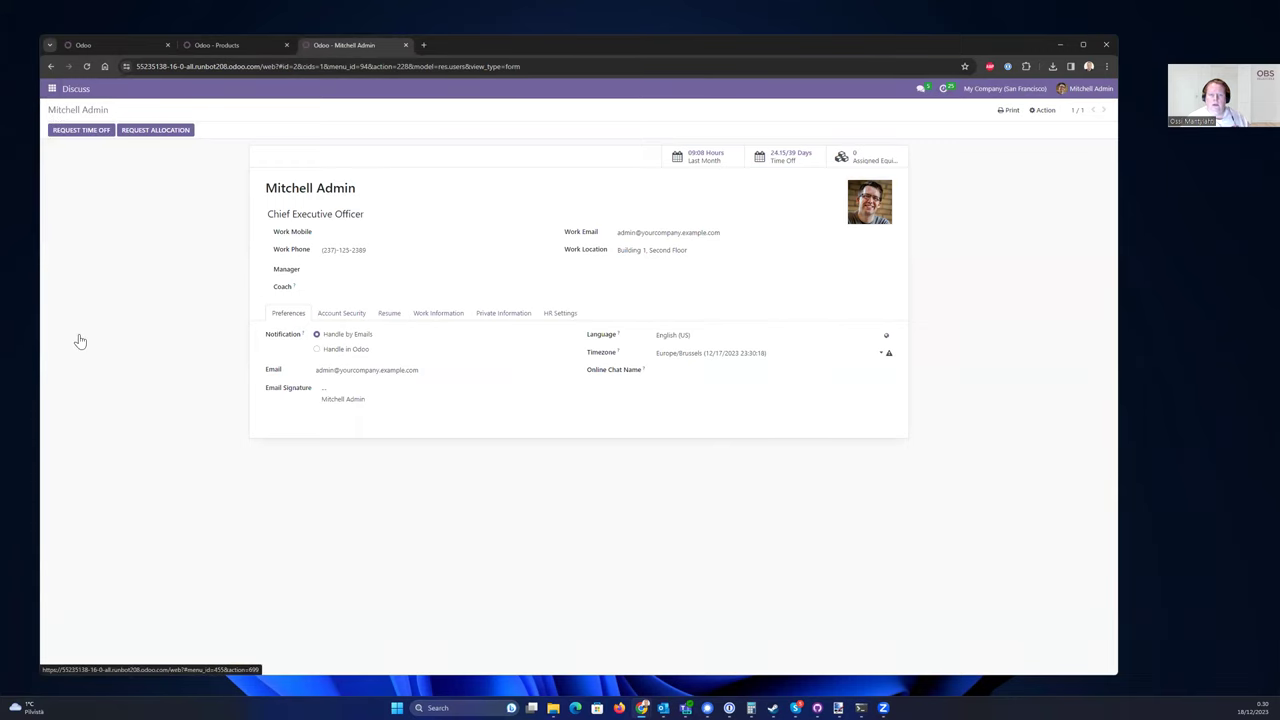
Try importing records from Inventory Adjustments and dismiss the access-denied User Error.
click(156, 90)
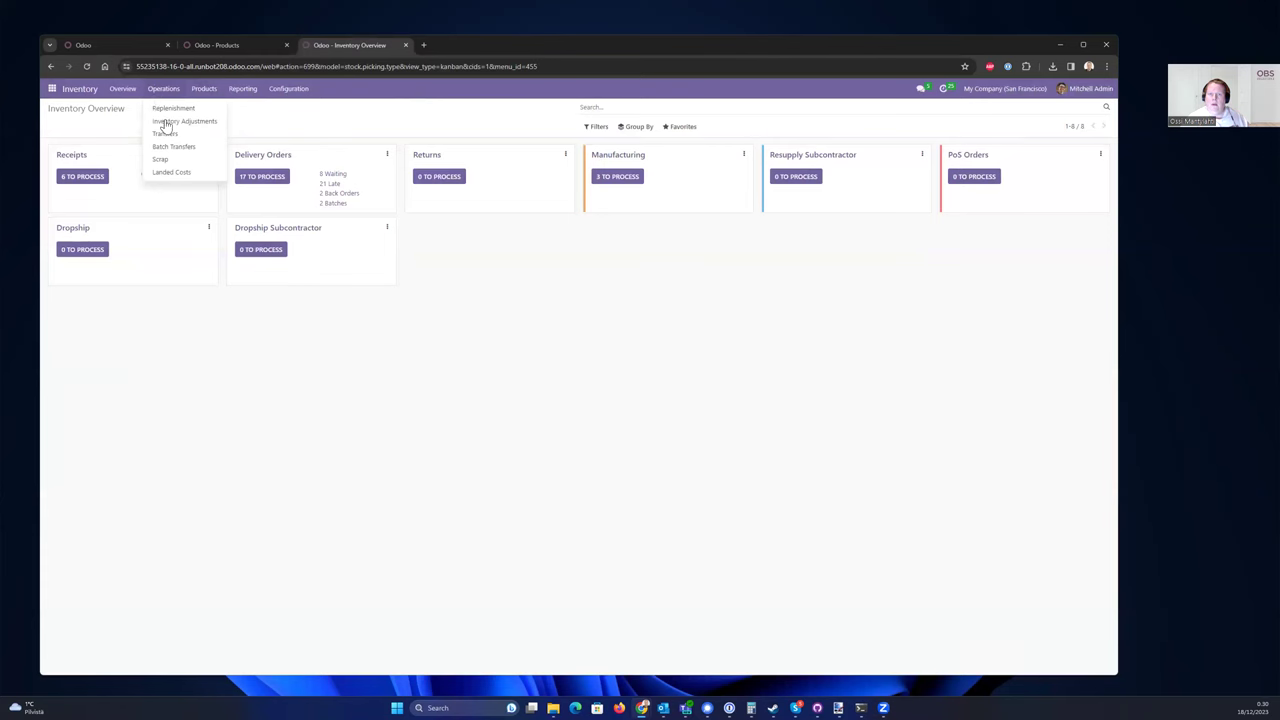
click(166, 122)
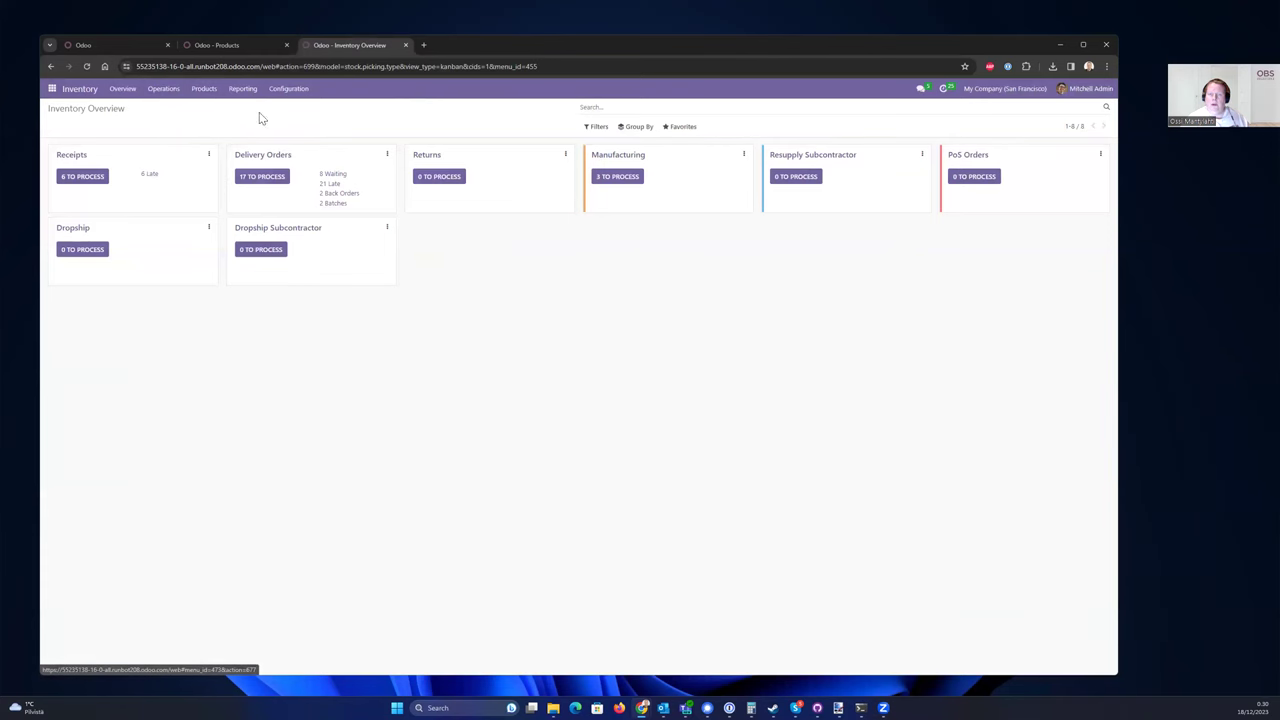
click(676, 130)
click(688, 163)
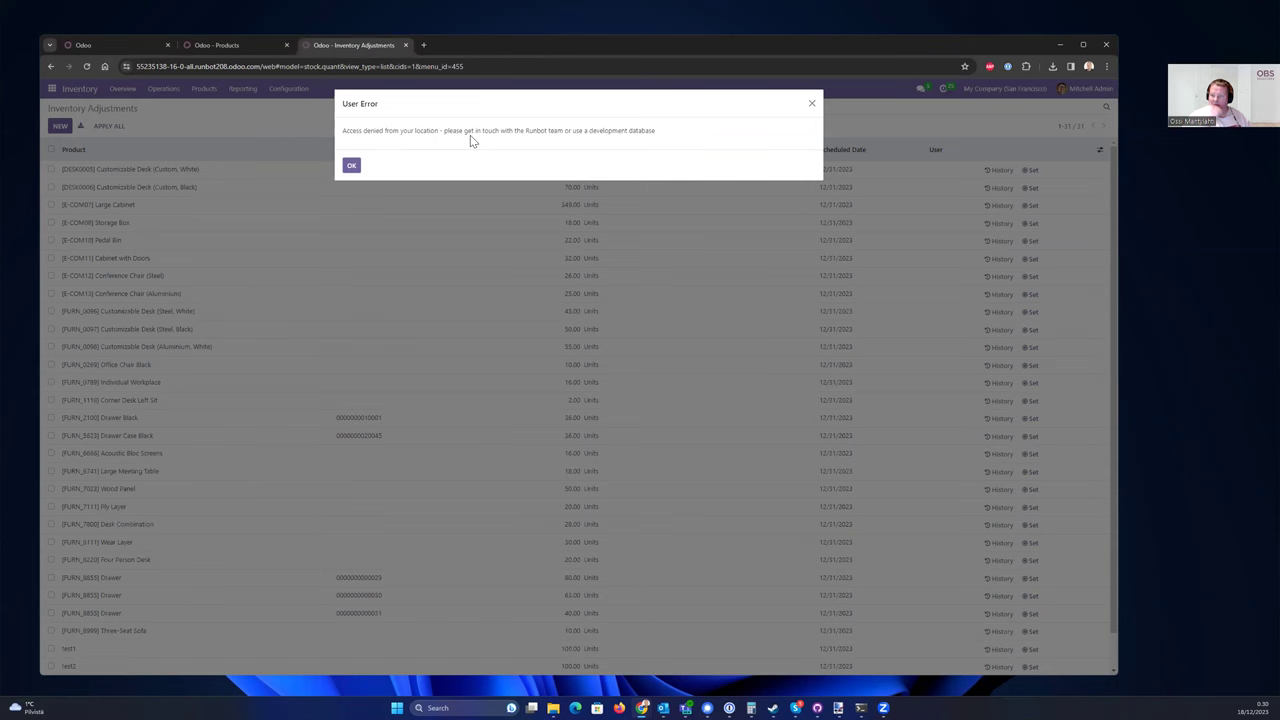
click(351, 165)
Sort the adjustments by product, then close the Runbot tab.
click(50, 88)
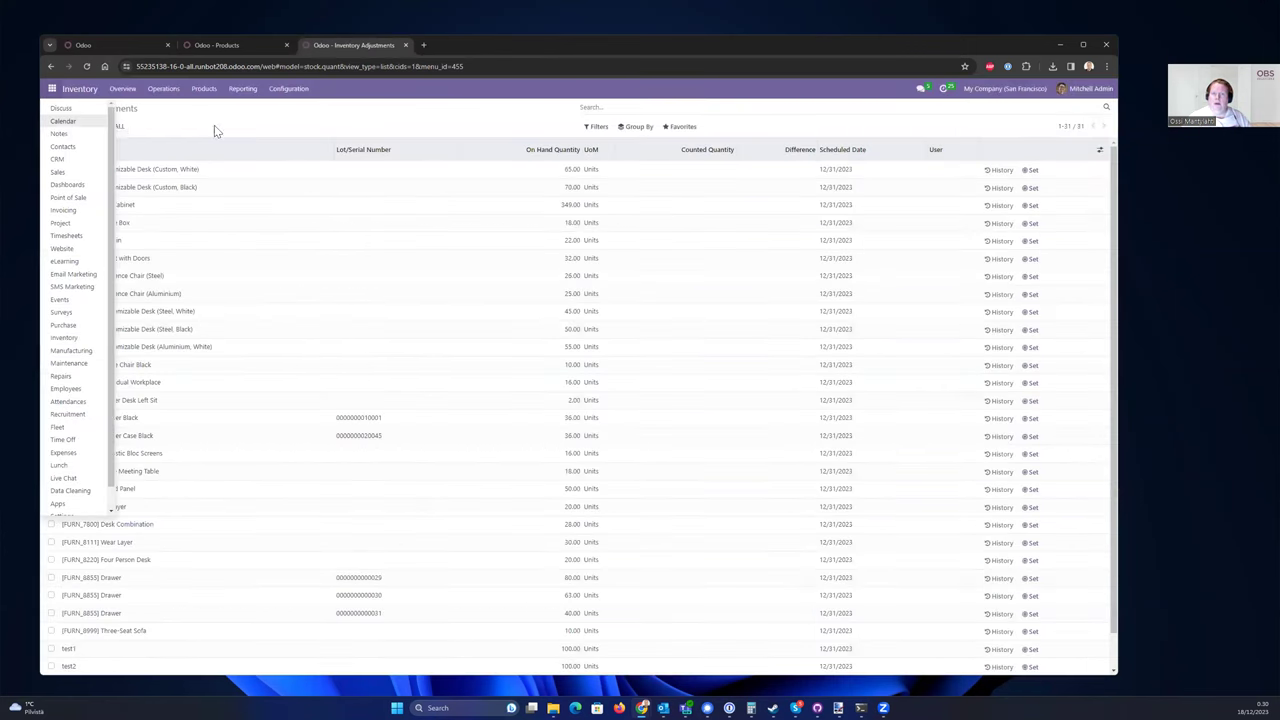
click(214, 125)
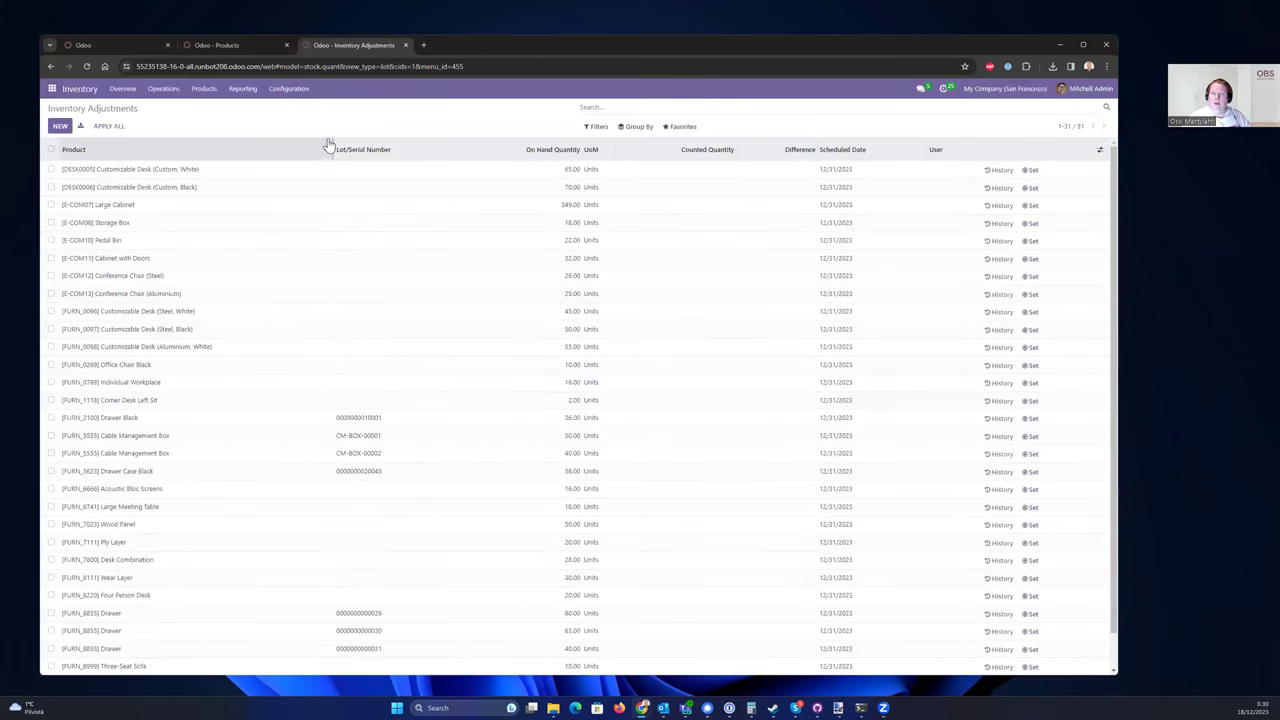
click(405, 45)
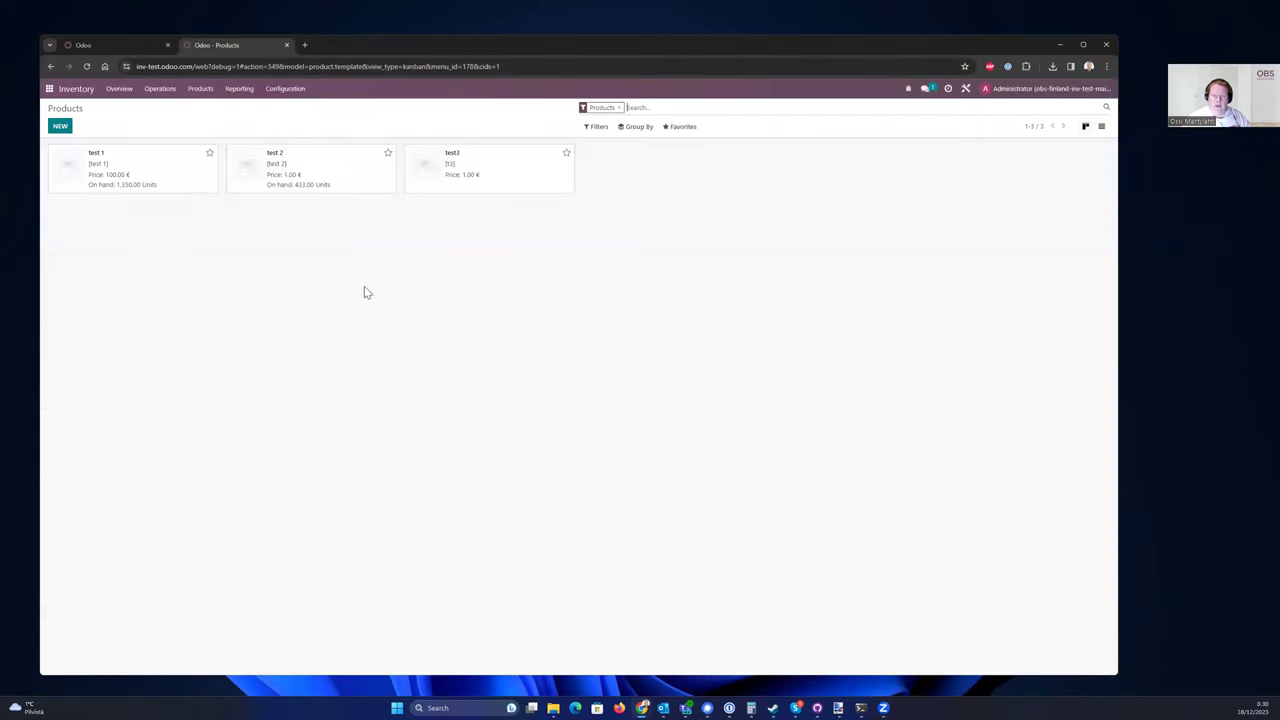